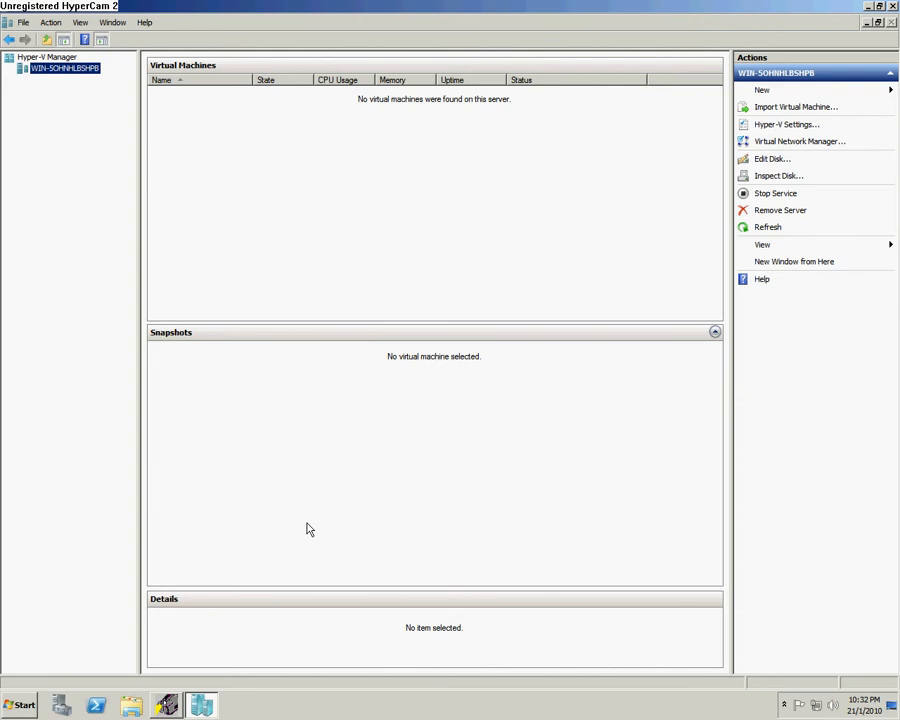
Step: Review the default storage folders for virtual hard disks and virtual machine configuration files in the Hyper-V settings
left_click(768, 125)
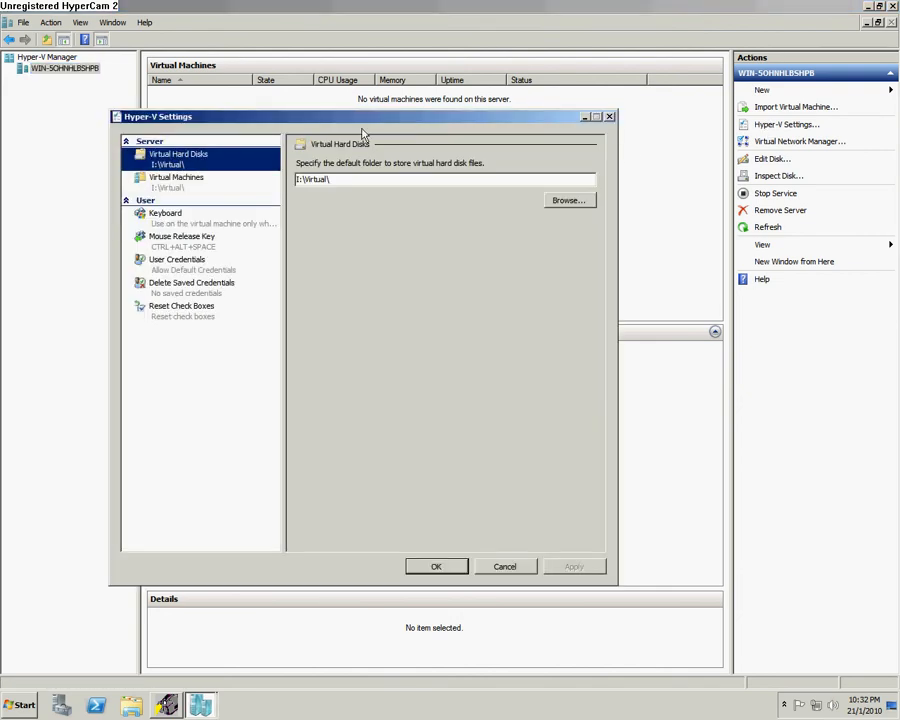
left_click_drag(372, 126, 461, 143)
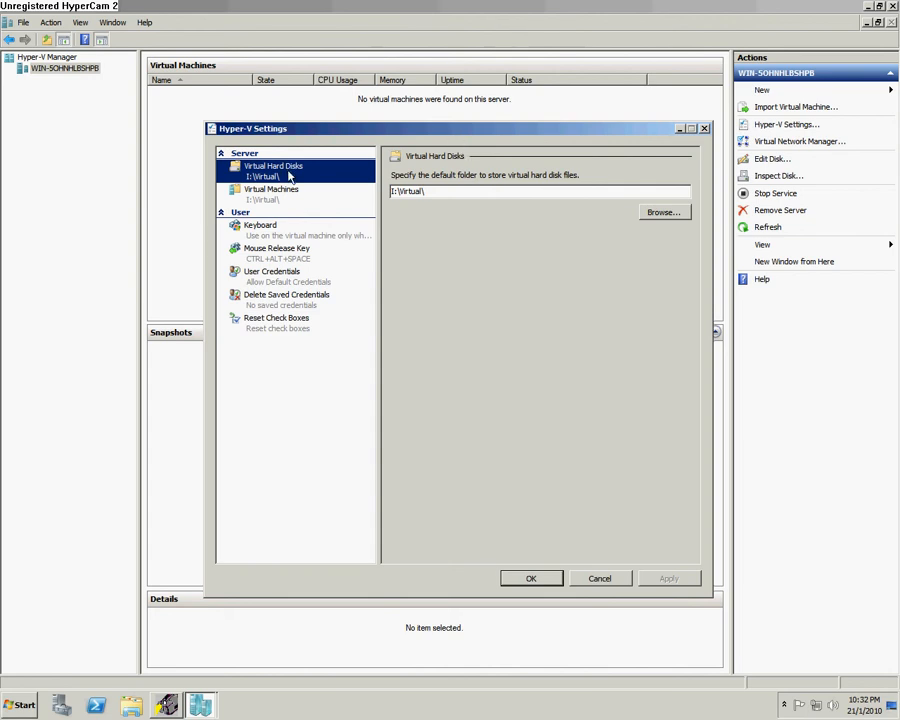
left_click(283, 200)
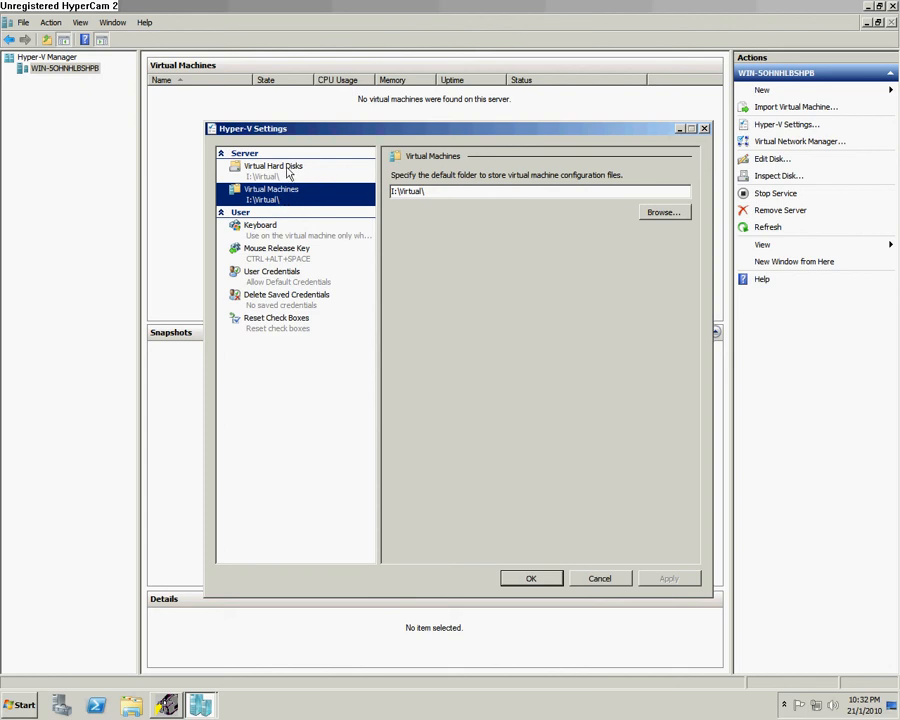
left_click(288, 175)
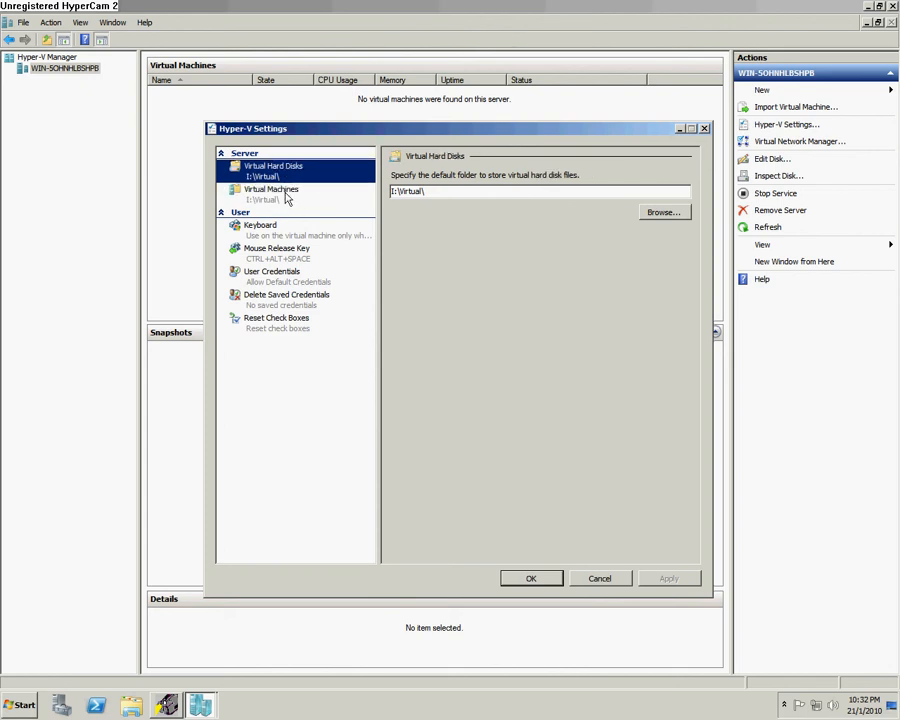
left_click(287, 199)
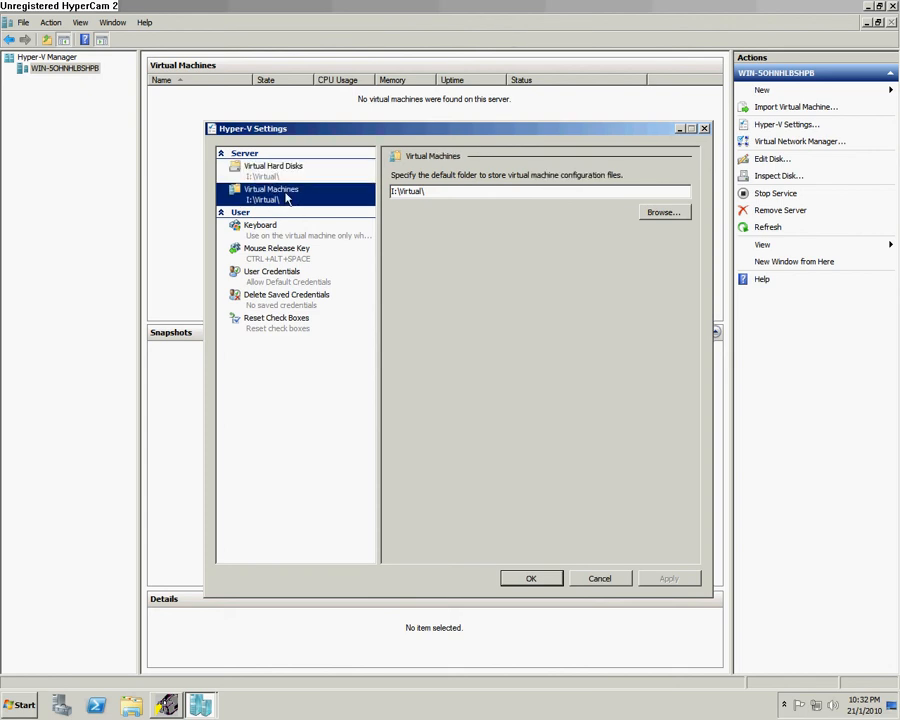
Step: Choose CTRL+ALT+SPACE as the mouse release key and save the Hyper-V settings
left_click(296, 262)
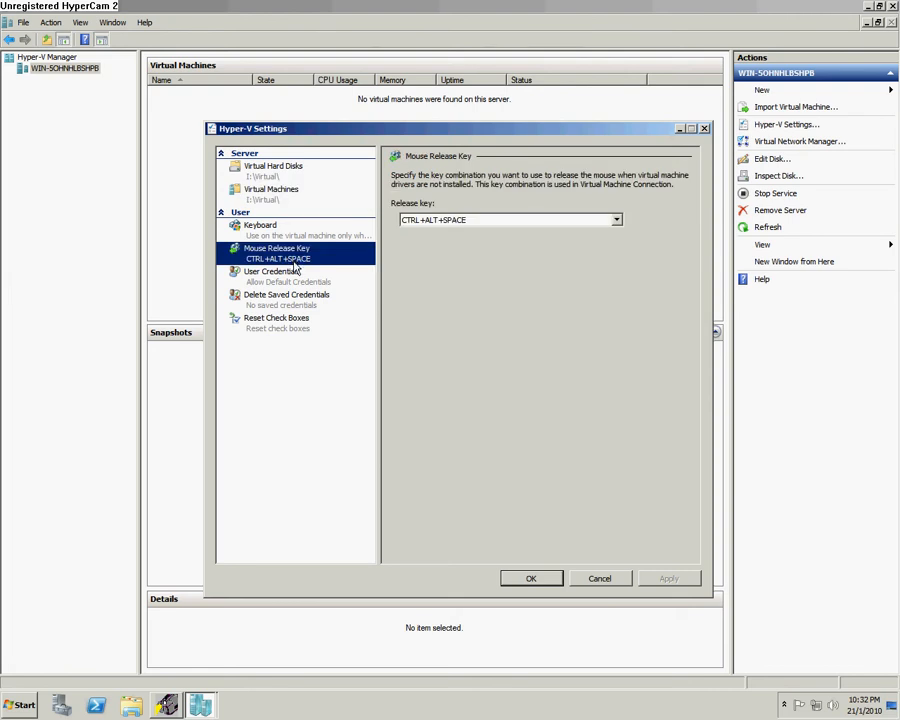
left_click(616, 220)
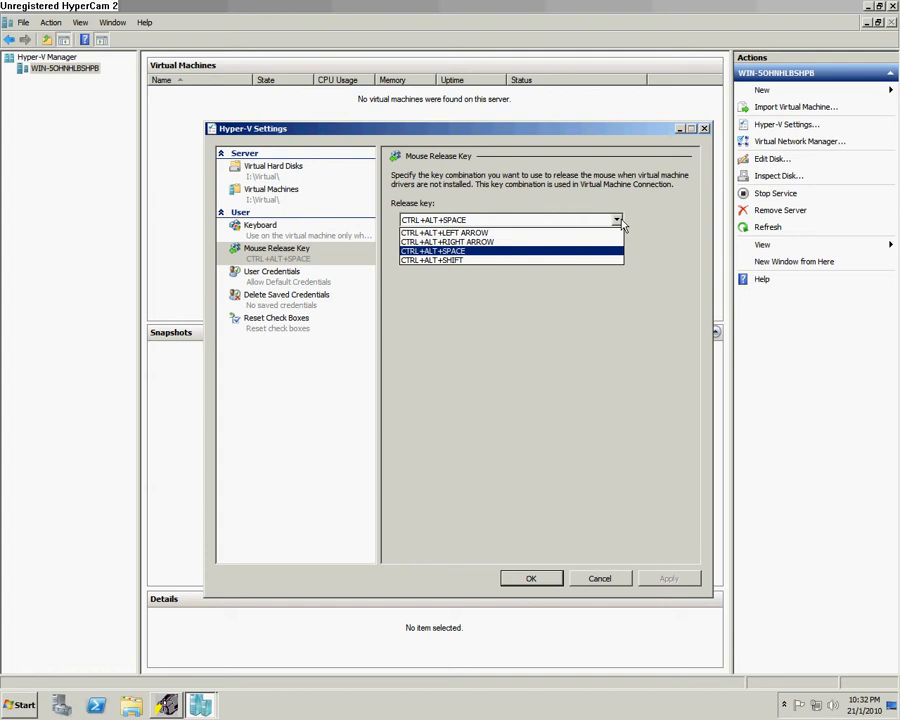
left_click(567, 251)
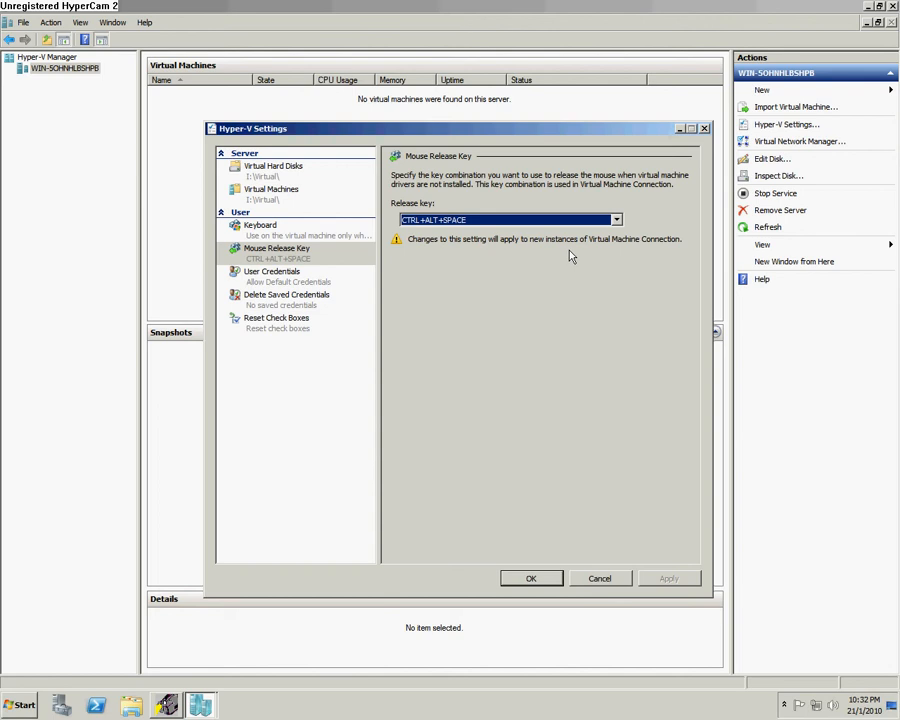
left_click(525, 580)
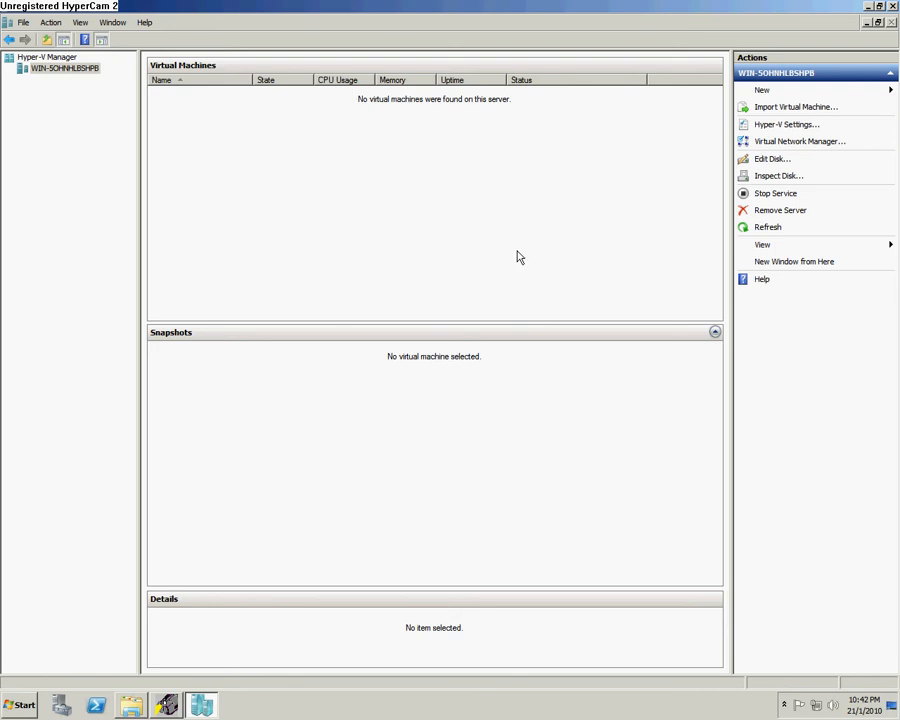
Step: Open the Virtual Network Manager and compare the descriptions of the External, Internal and Private network types
left_click(776, 143)
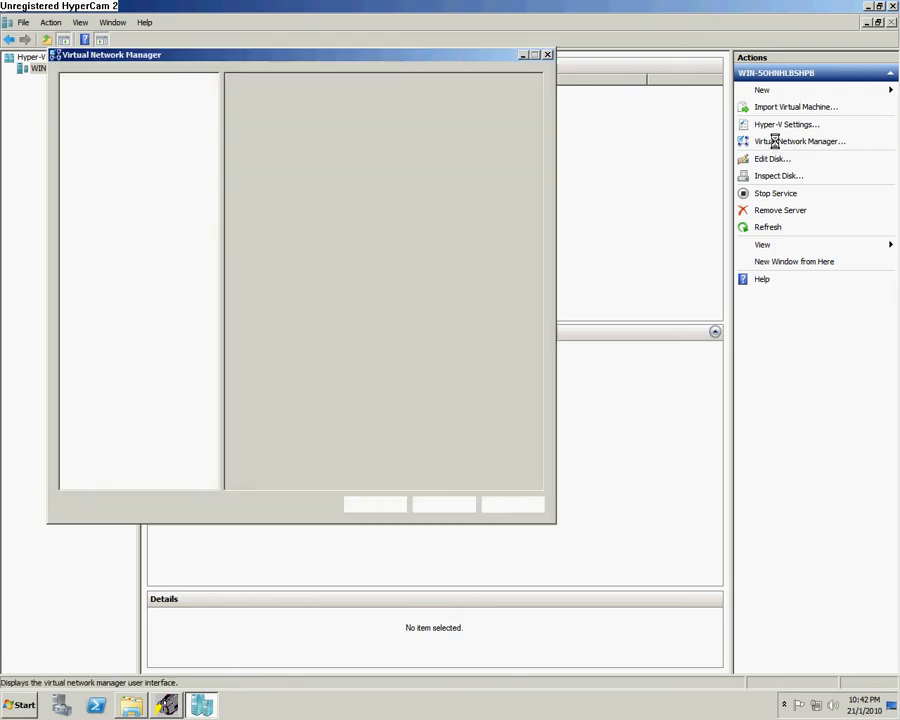
left_click_drag(405, 58, 527, 84)
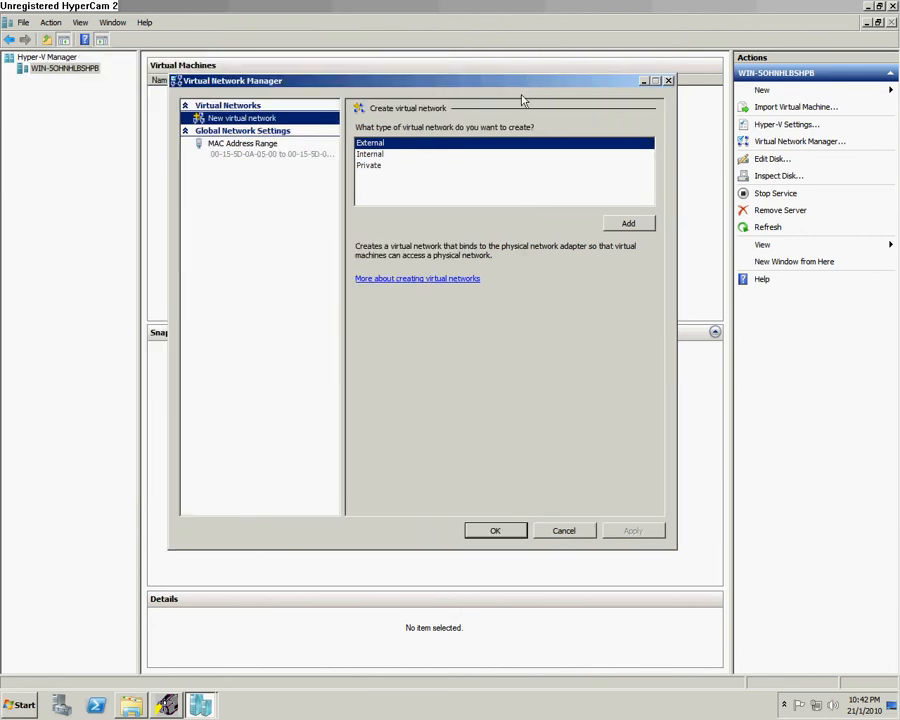
left_click(368, 154)
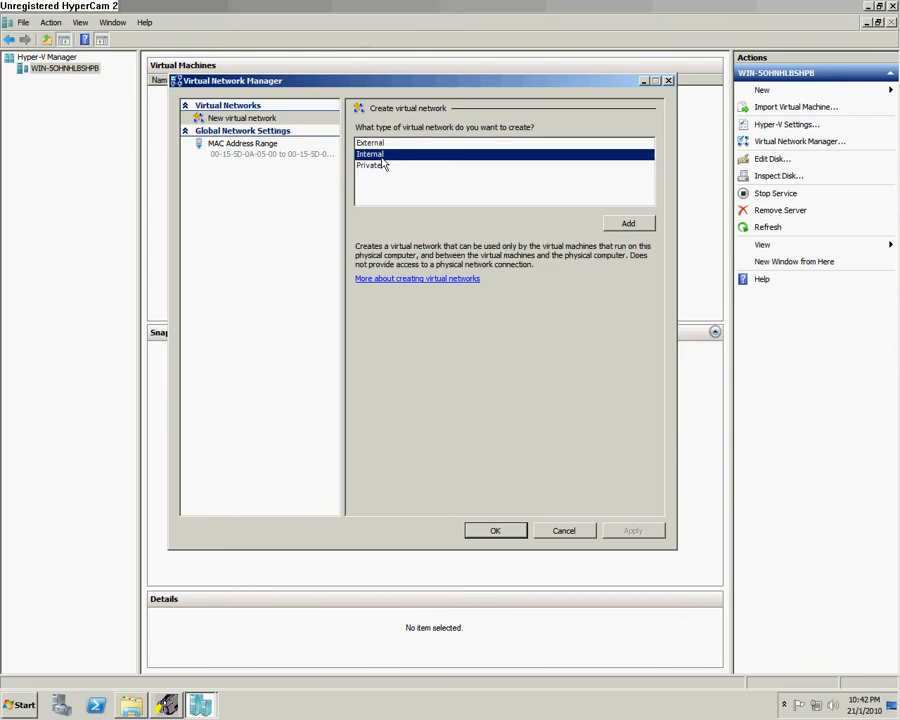
left_click(379, 167)
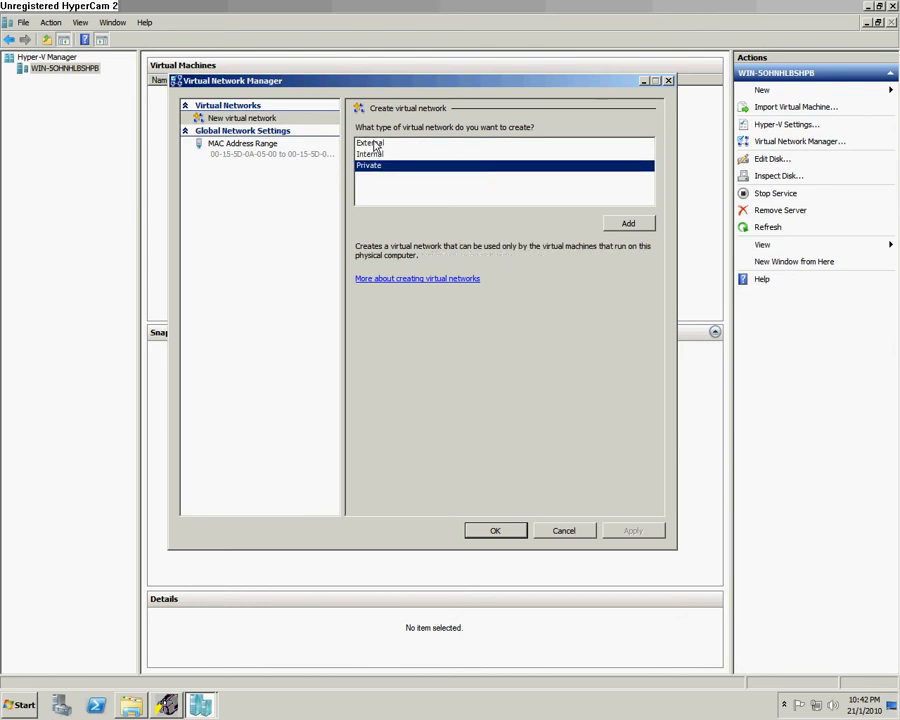
left_click(375, 145)
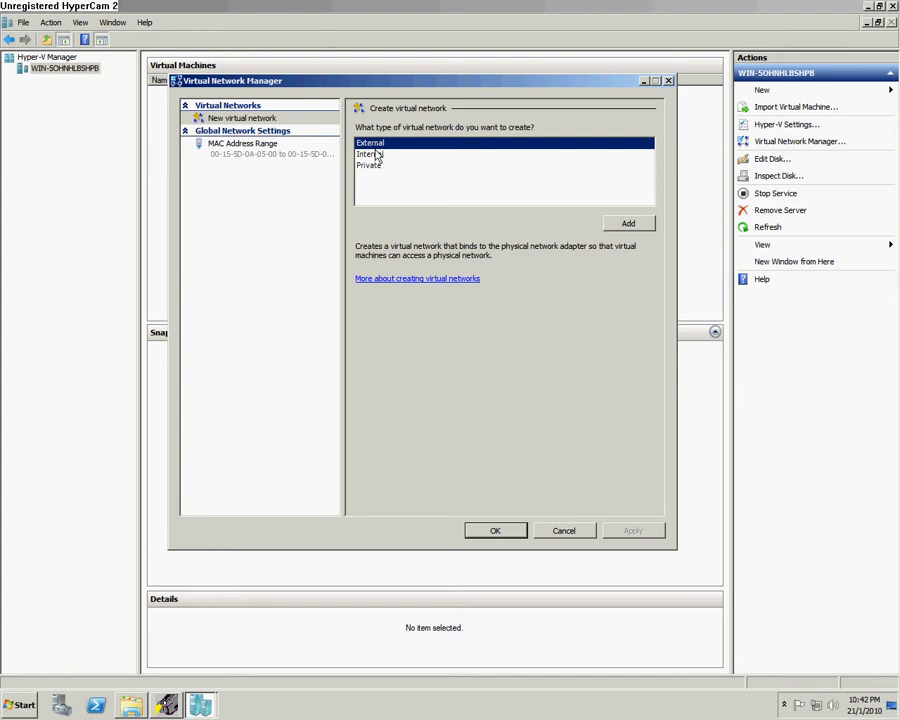
left_click(377, 156)
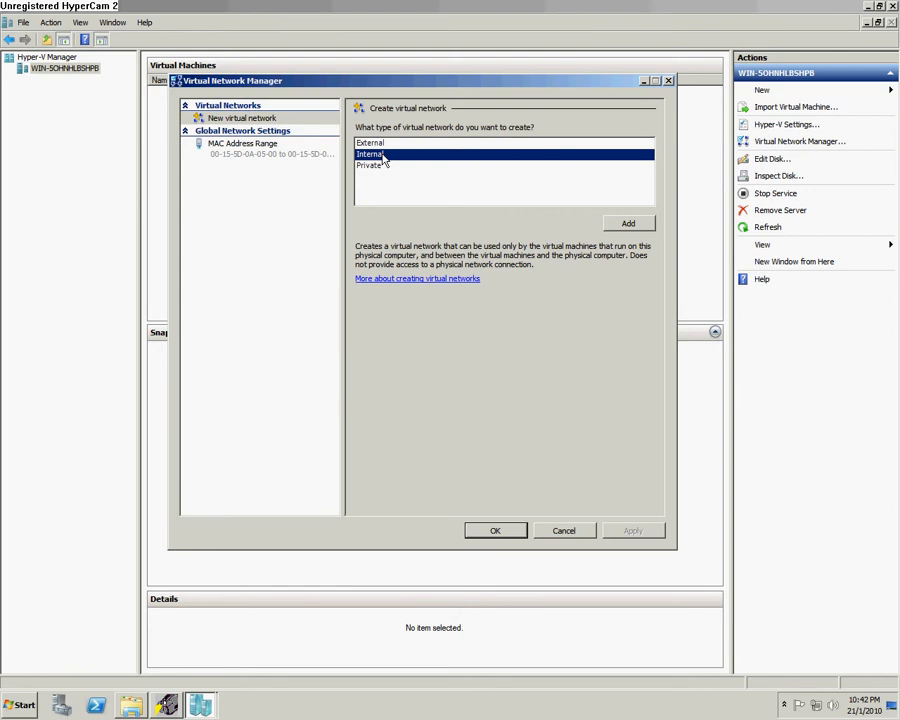
left_click(373, 170)
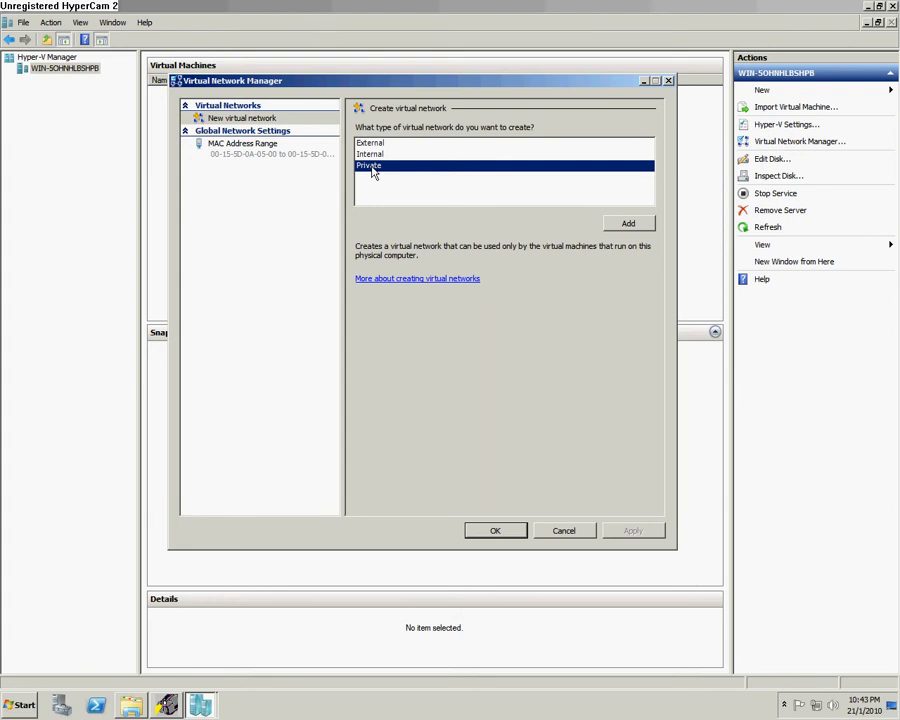
Step: Create an external virtual network named External on the Intel(R) 82566DM-2 Gigabit Network Connection and apply the networking changes
left_click(377, 146)
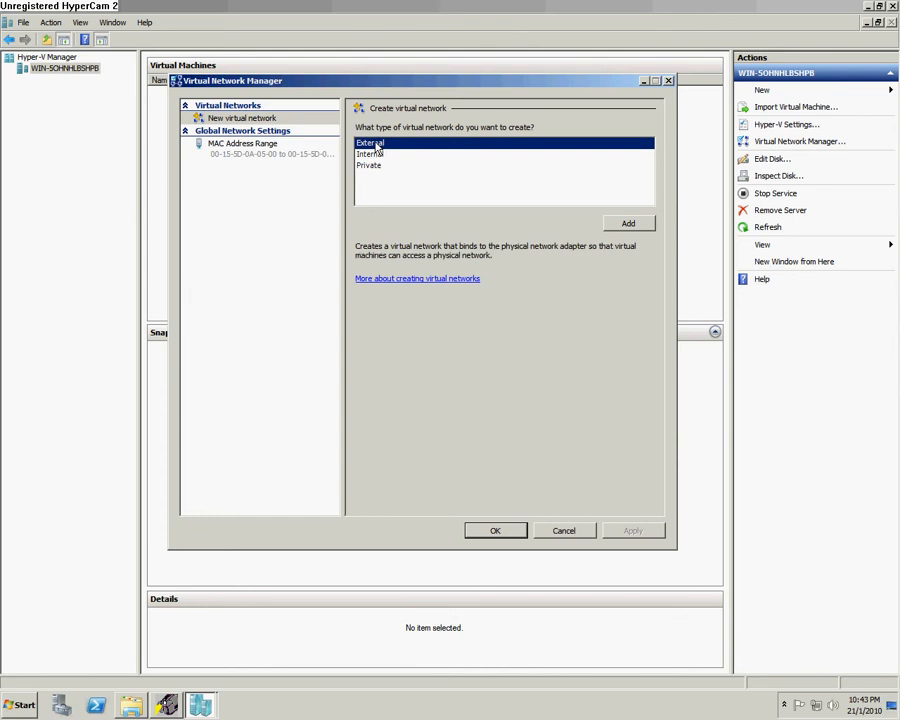
left_click(628, 224)
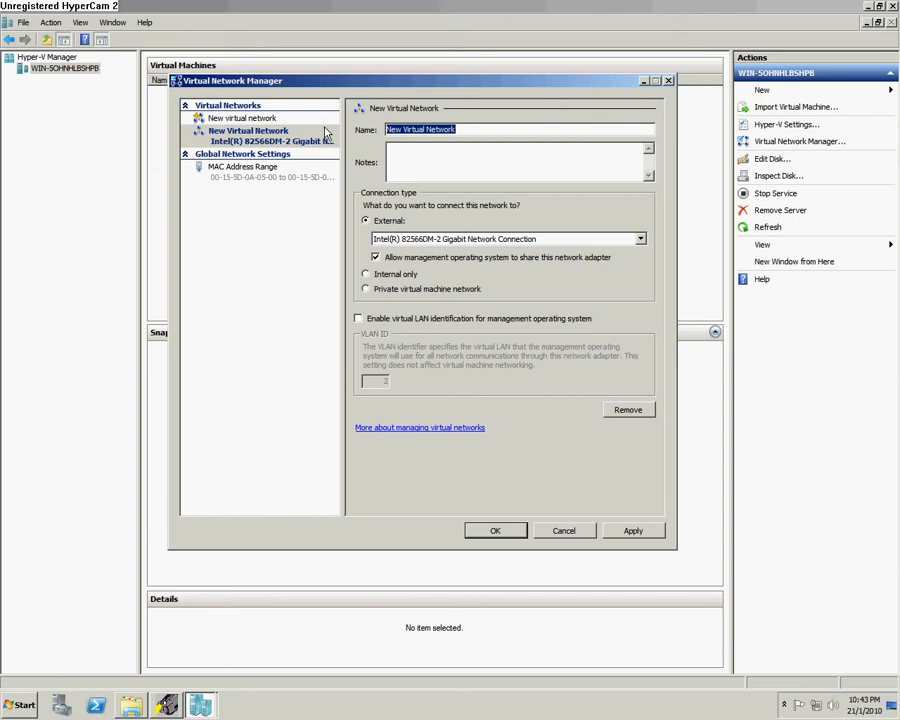
type("External")
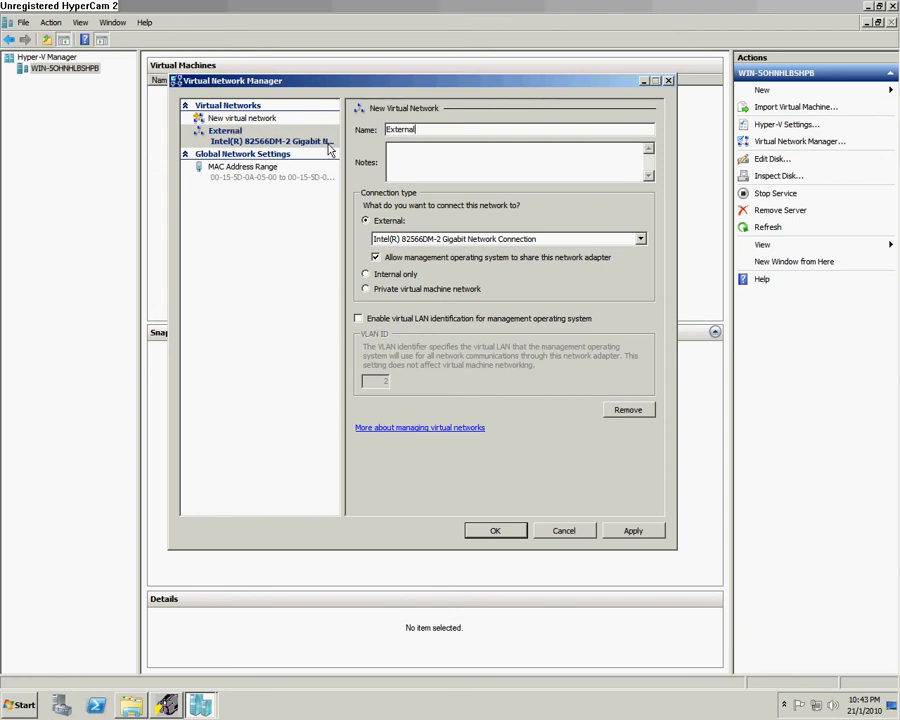
left_click(502, 243)
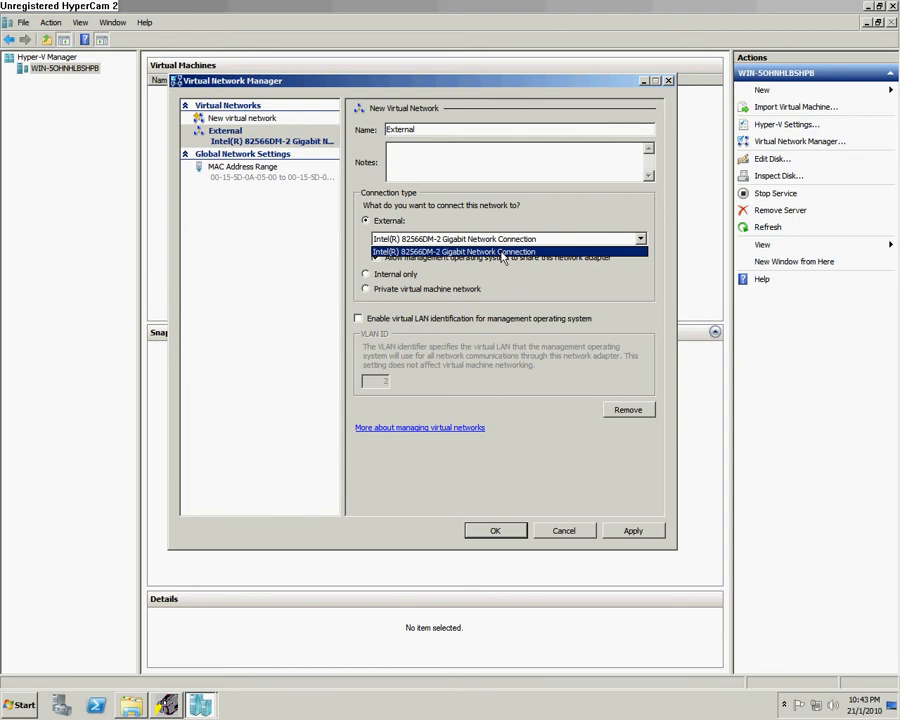
left_click(502, 252)
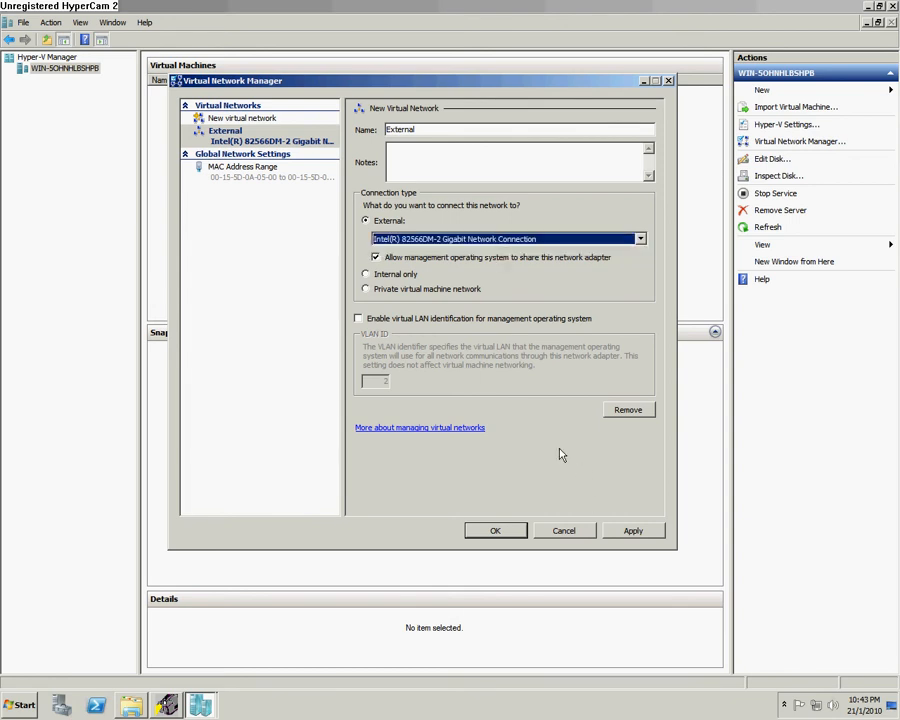
left_click(633, 530)
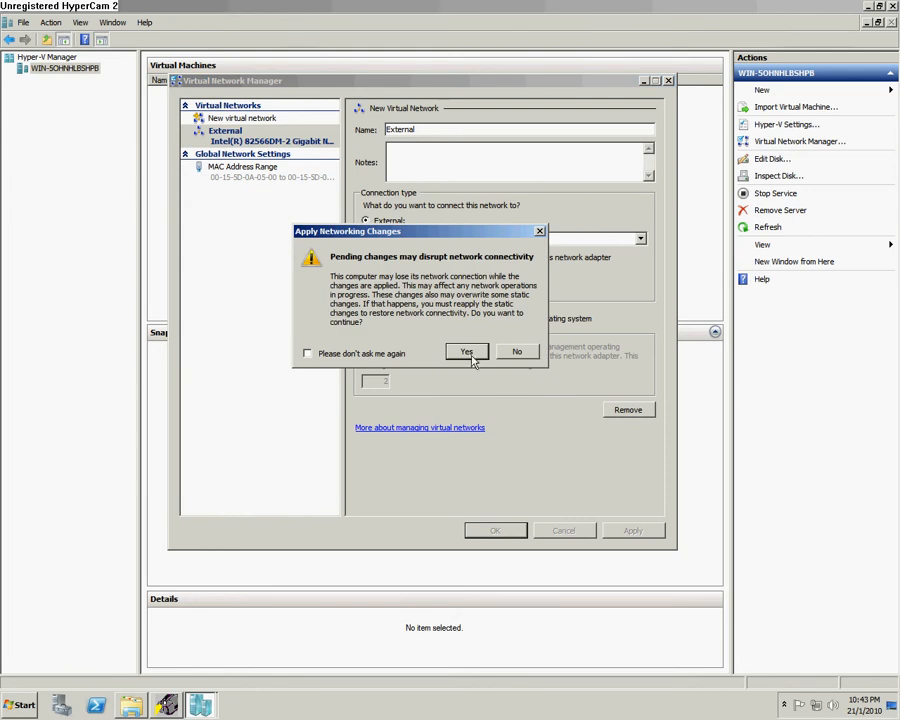
left_click(468, 354)
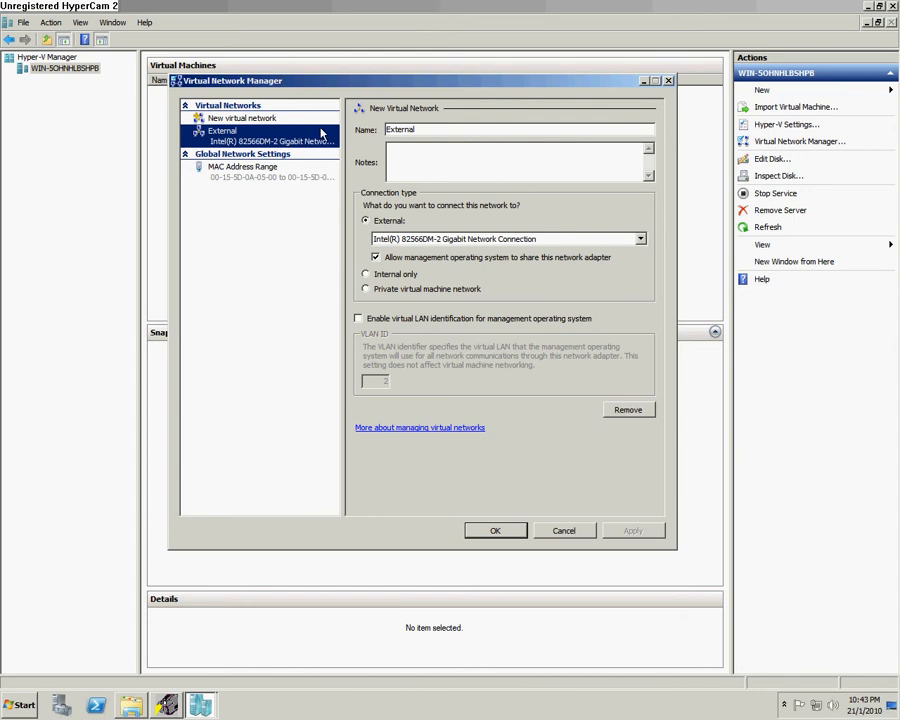
Step: Add an internal-only virtual network named Internal and apply it
left_click(249, 120)
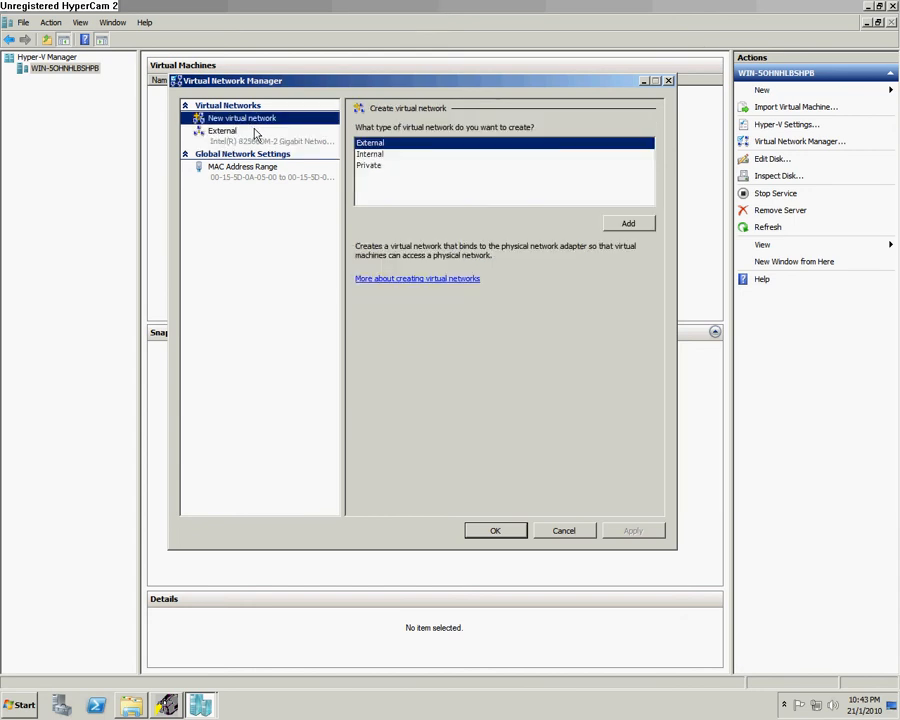
left_click(375, 154)
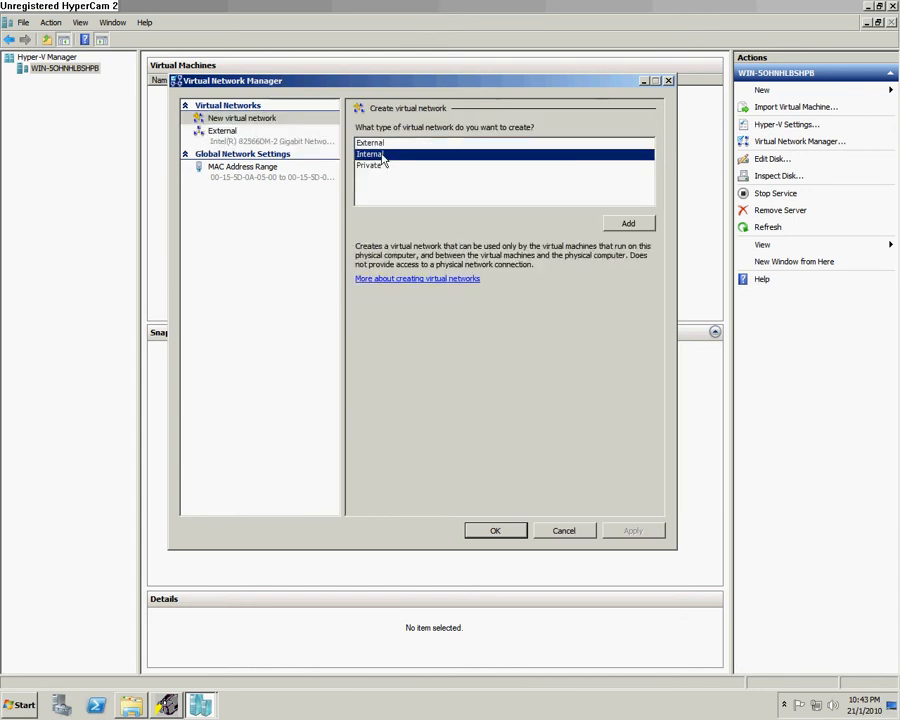
left_click(632, 223)
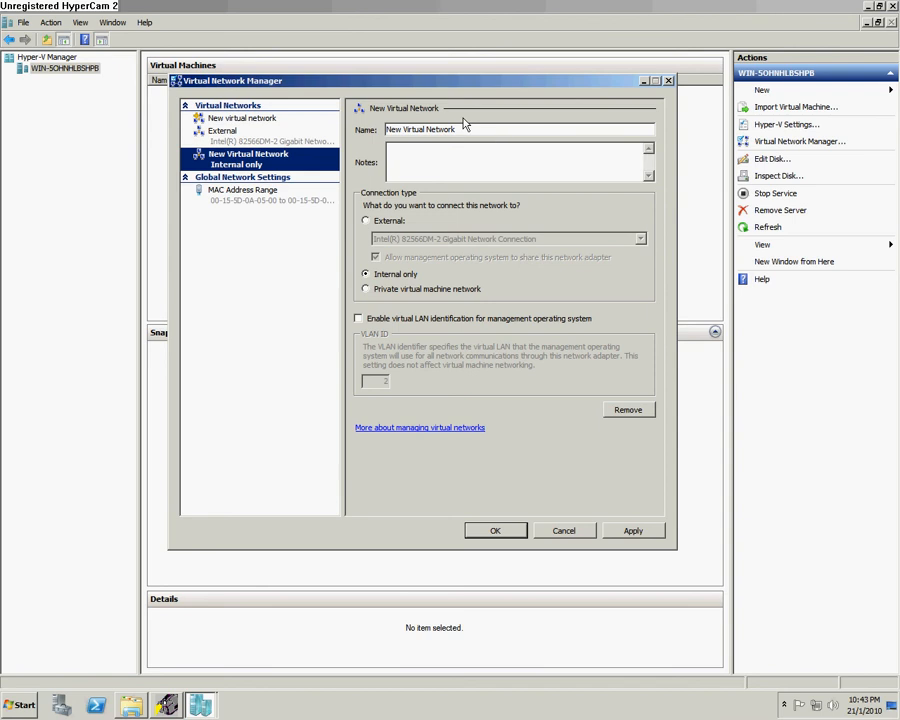
left_click_drag(440, 129, 313, 132)
type("Internal")
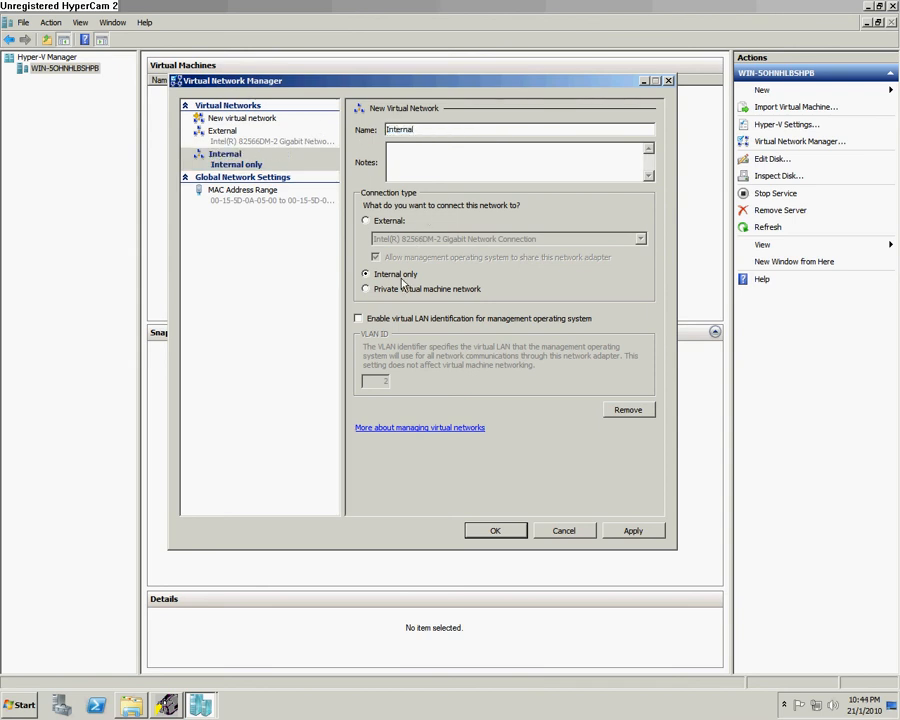
left_click(627, 529)
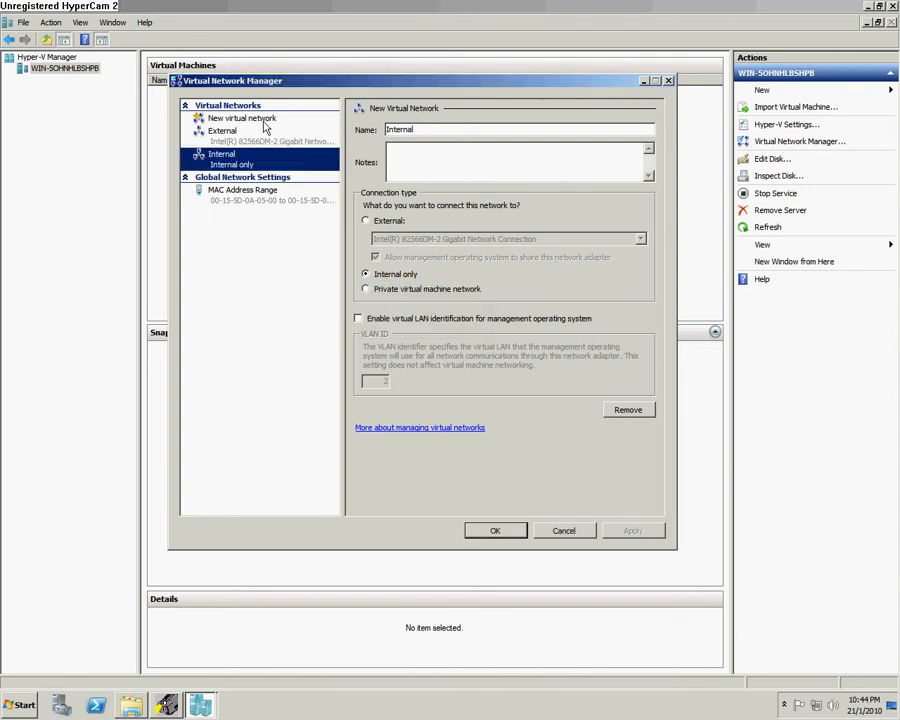
Step: Add a private virtual machine network named Private and save the virtual network configuration
left_click(208, 119)
left_click(377, 168)
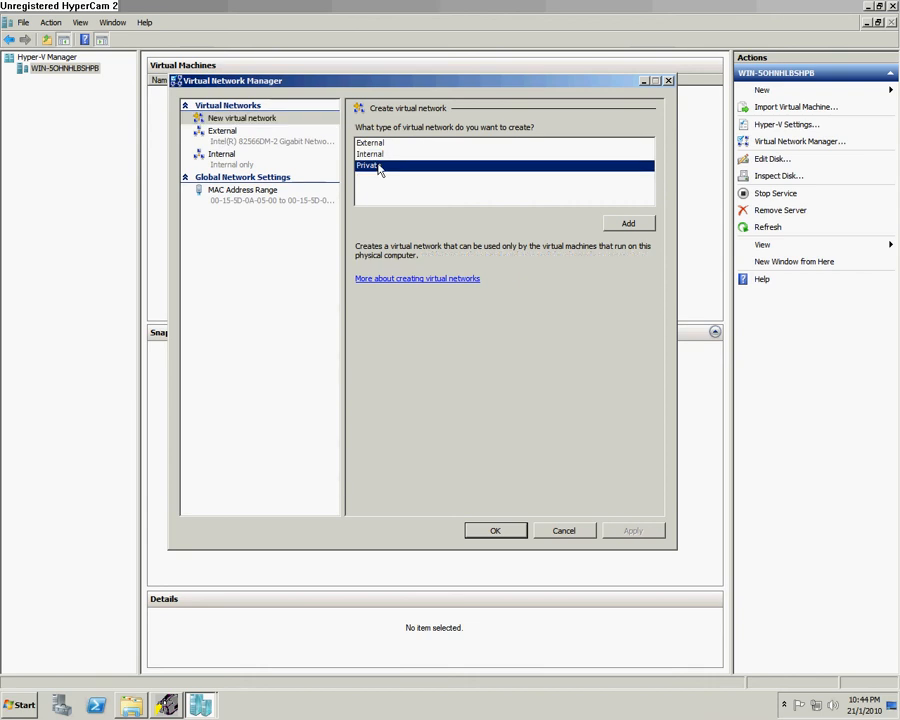
left_click(635, 227)
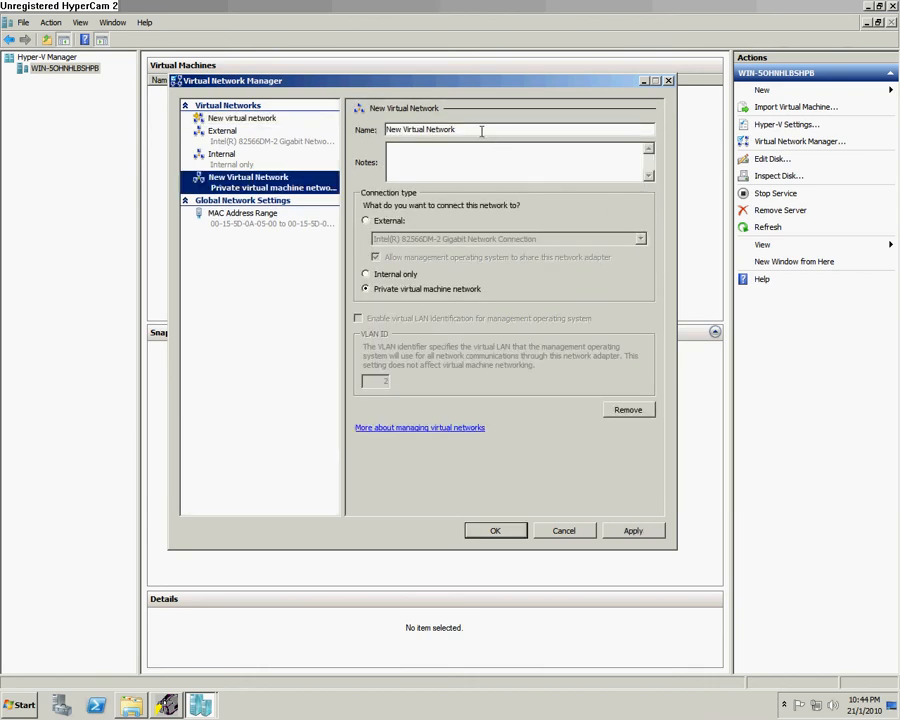
left_click_drag(482, 130, 369, 128)
type("Private")
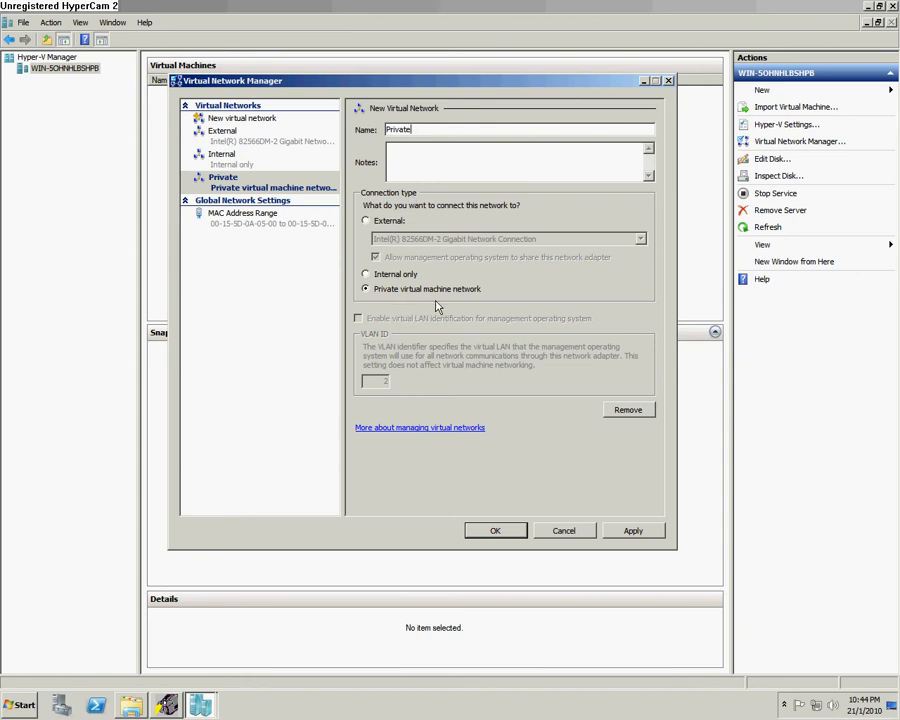
left_click(506, 530)
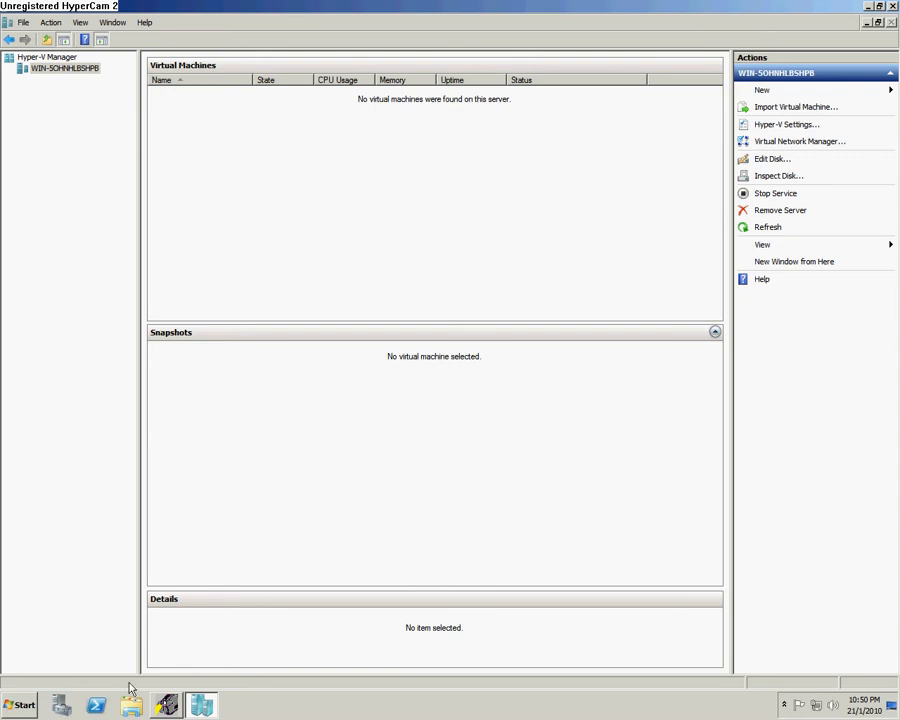
Step: Browse to the Base folder on the Virtual (I:) drive and check the file attributes of XPSP3-Base.vhd
left_click(14, 705)
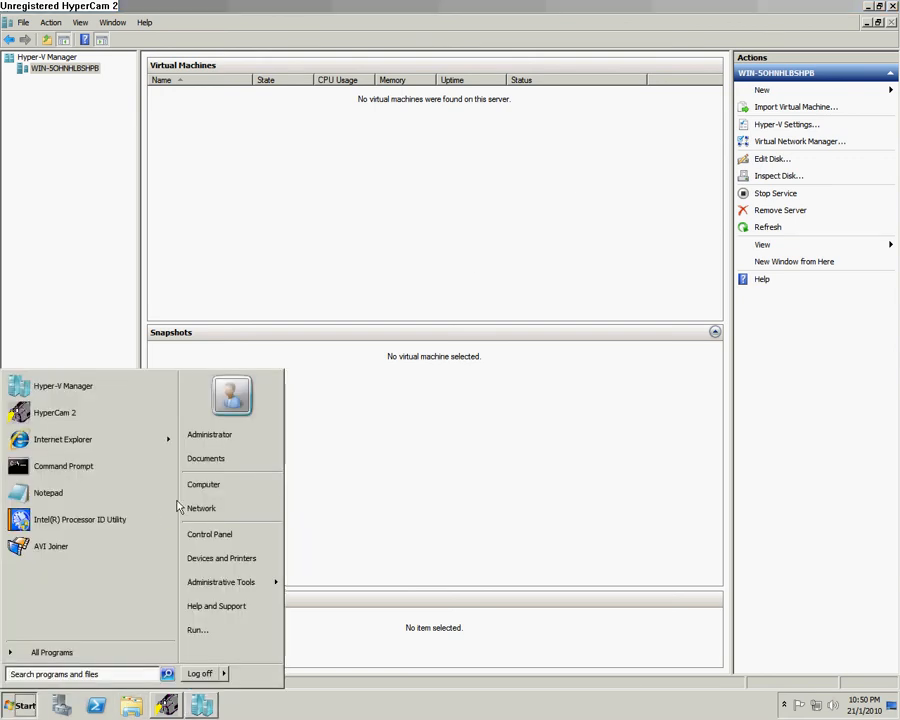
left_click(220, 496)
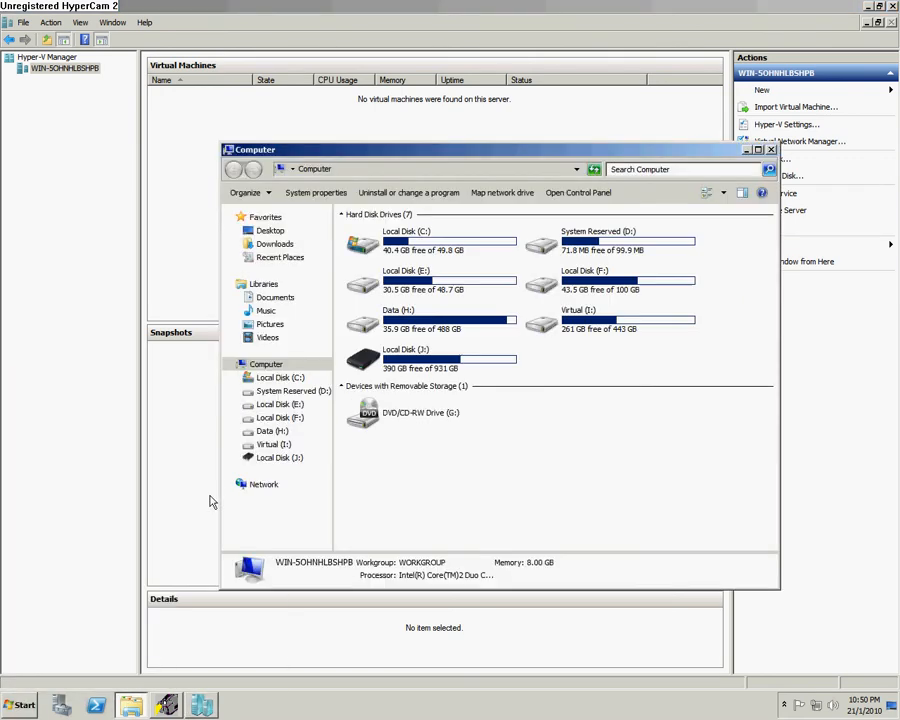
double_click(647, 324)
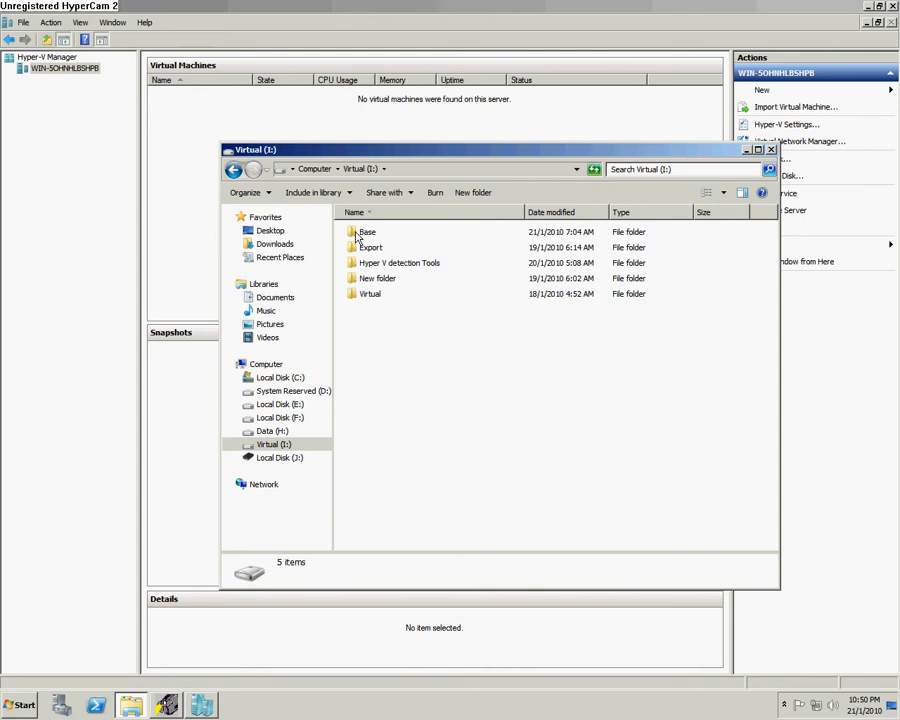
left_click(357, 234)
double_click(383, 235)
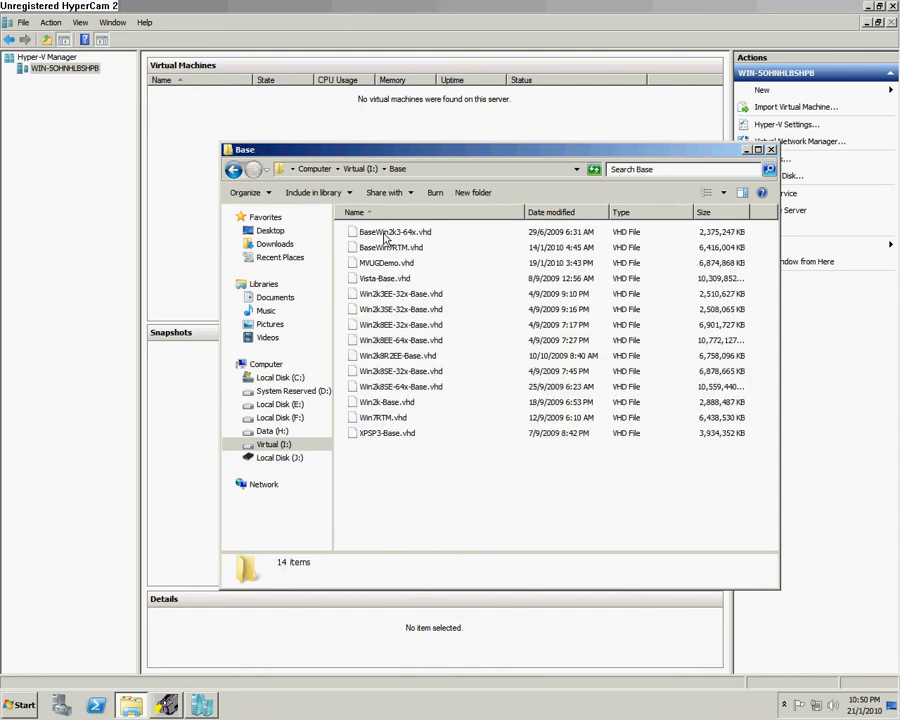
right_click(398, 436)
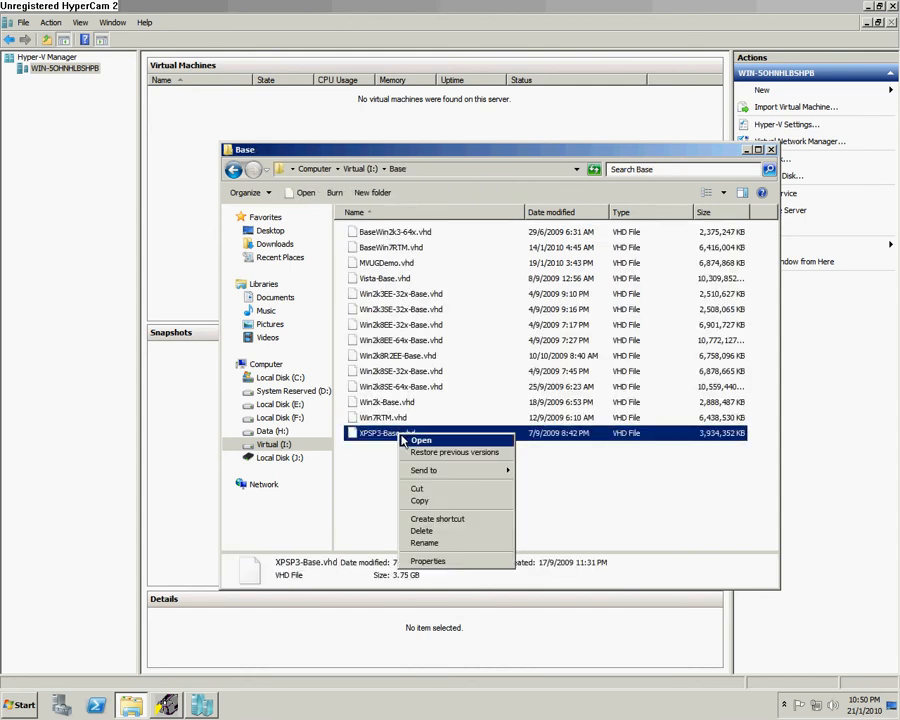
left_click(445, 565)
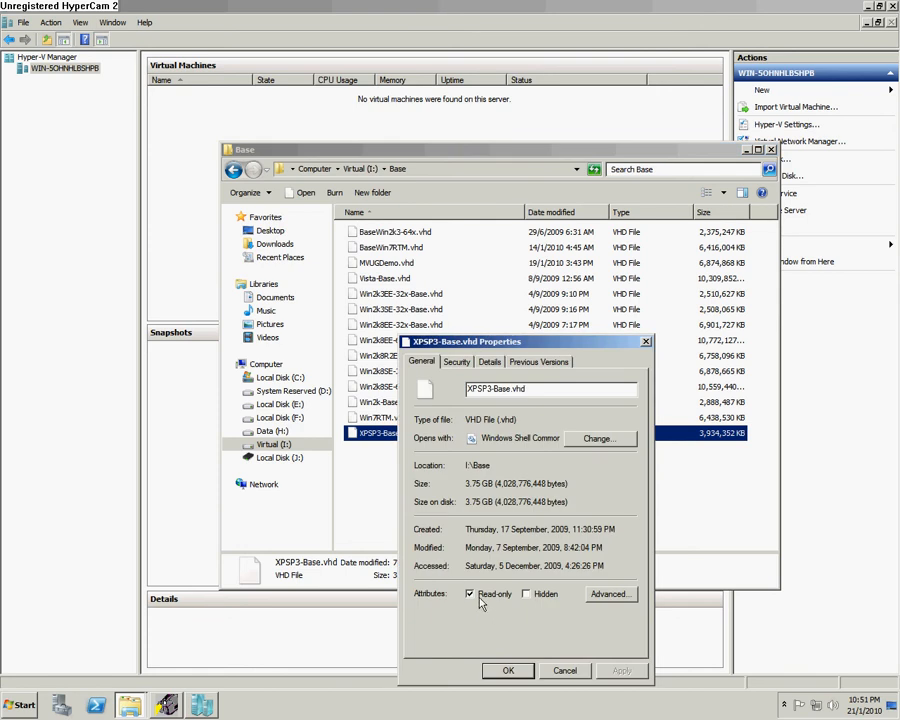
left_click(509, 671)
left_click(771, 150)
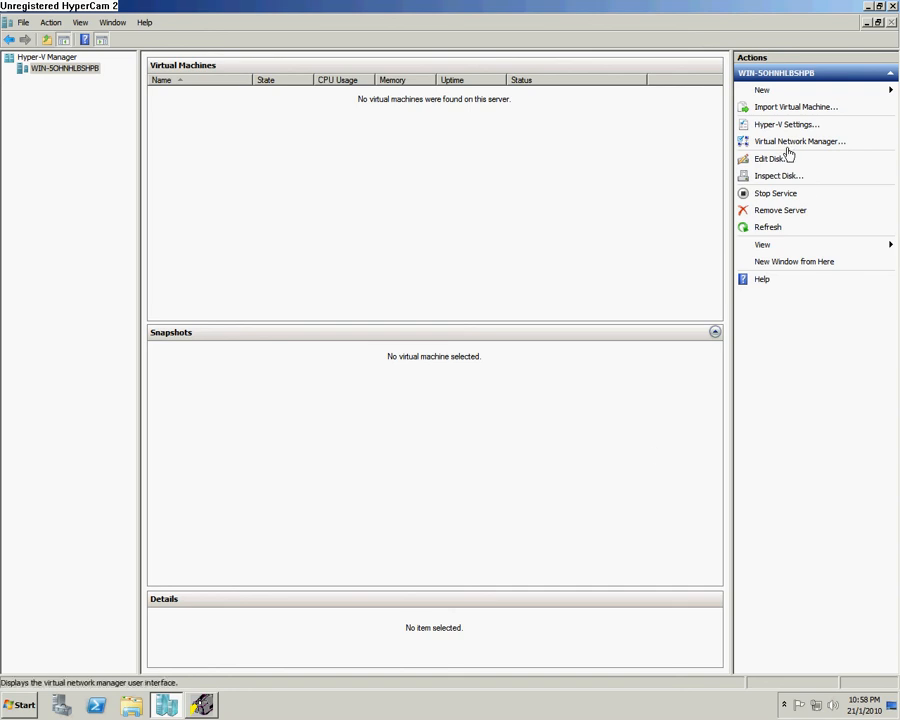
Step: Start a new virtual hard disk and choose Differencing as its disk type
left_click(790, 91)
left_click(838, 102)
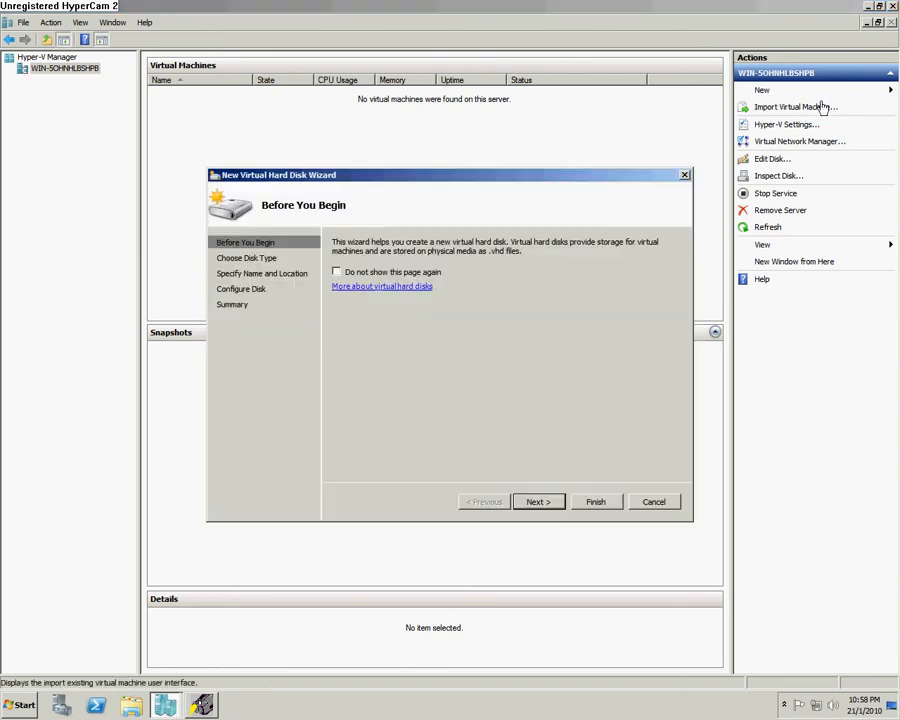
left_click(542, 502)
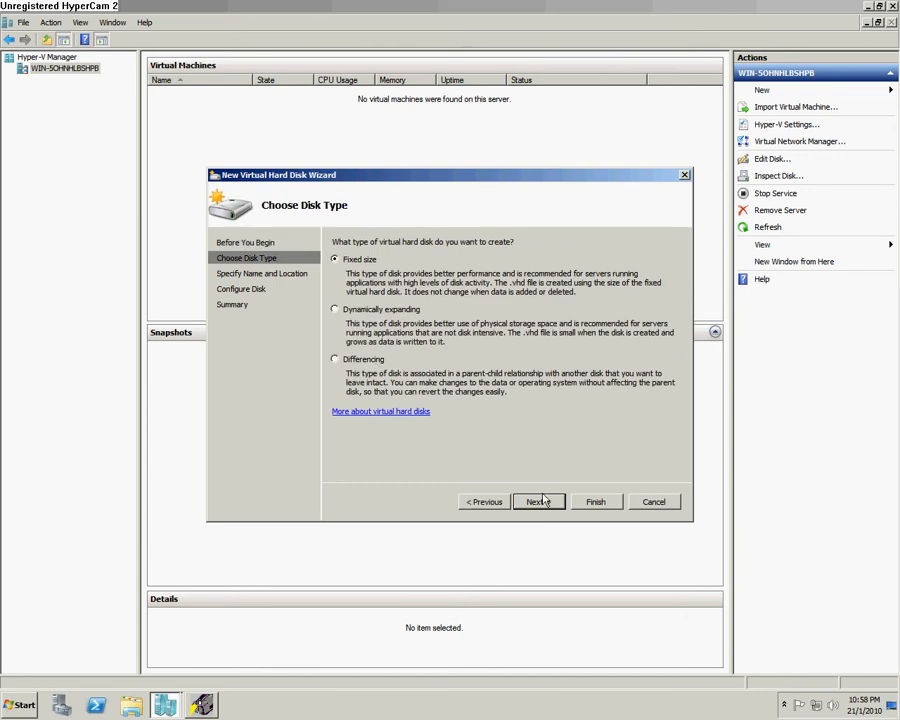
left_click(365, 359)
left_click(536, 502)
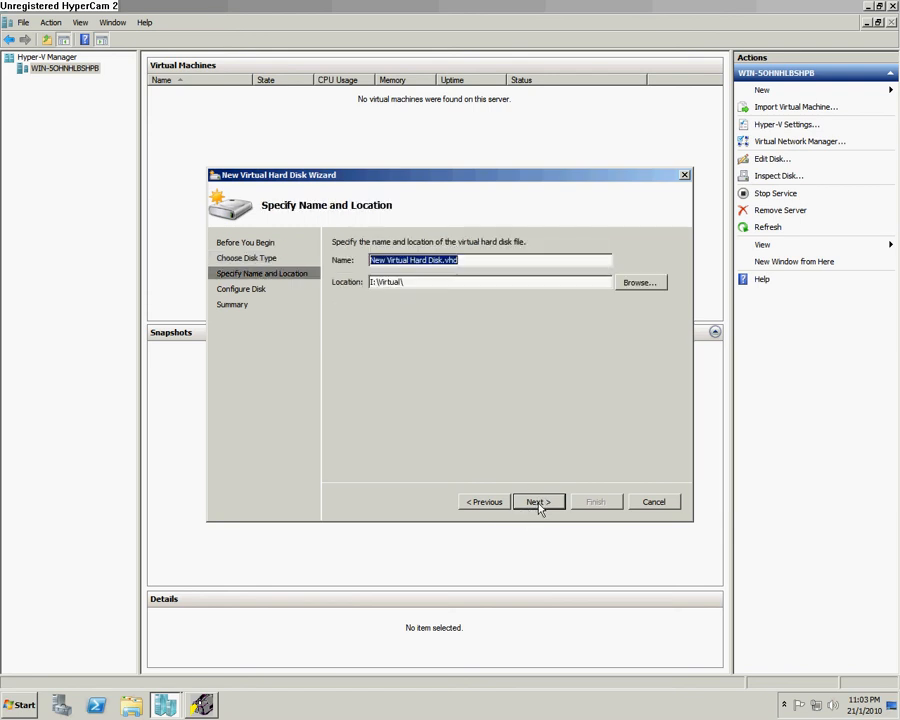
Step: Name the new differencing disk Test.vhd and accept I:\Virtual\ as its location
left_click(441, 260)
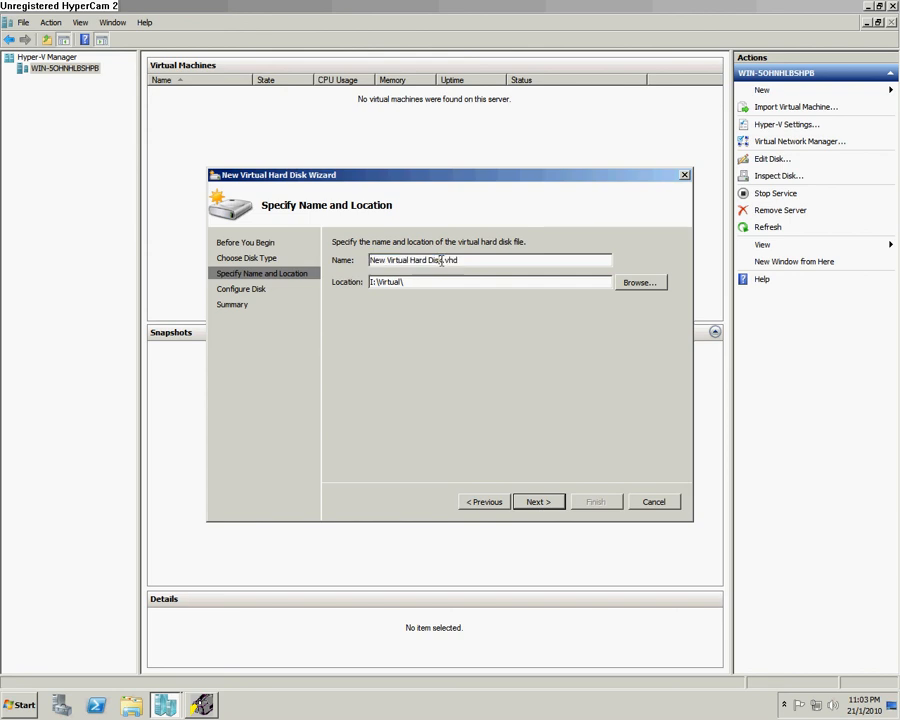
left_click_drag(441, 260, 356, 264)
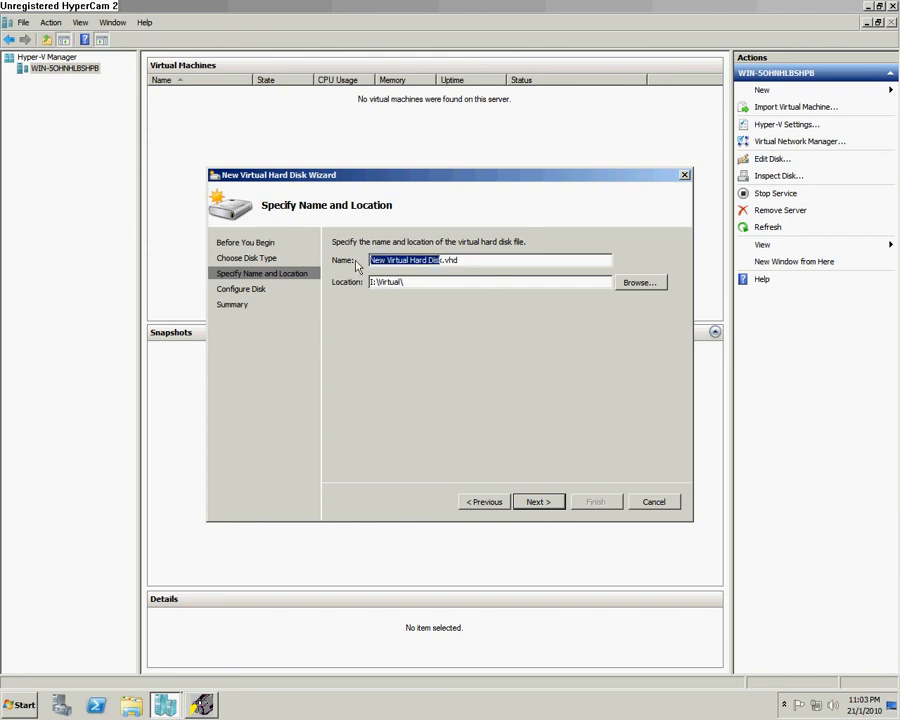
type("Test")
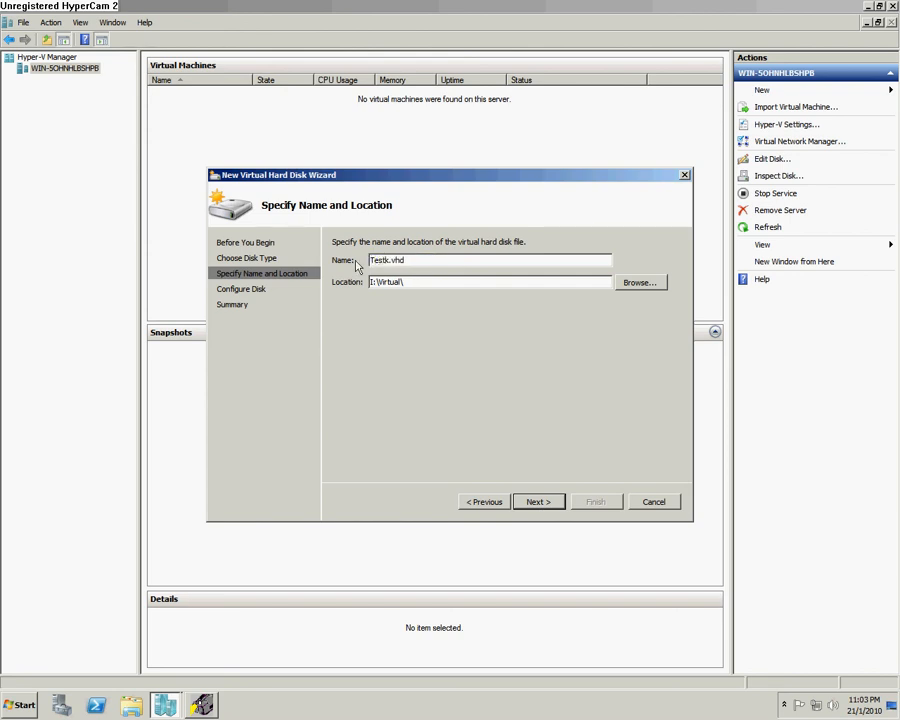
key("Delete")
left_click(539, 502)
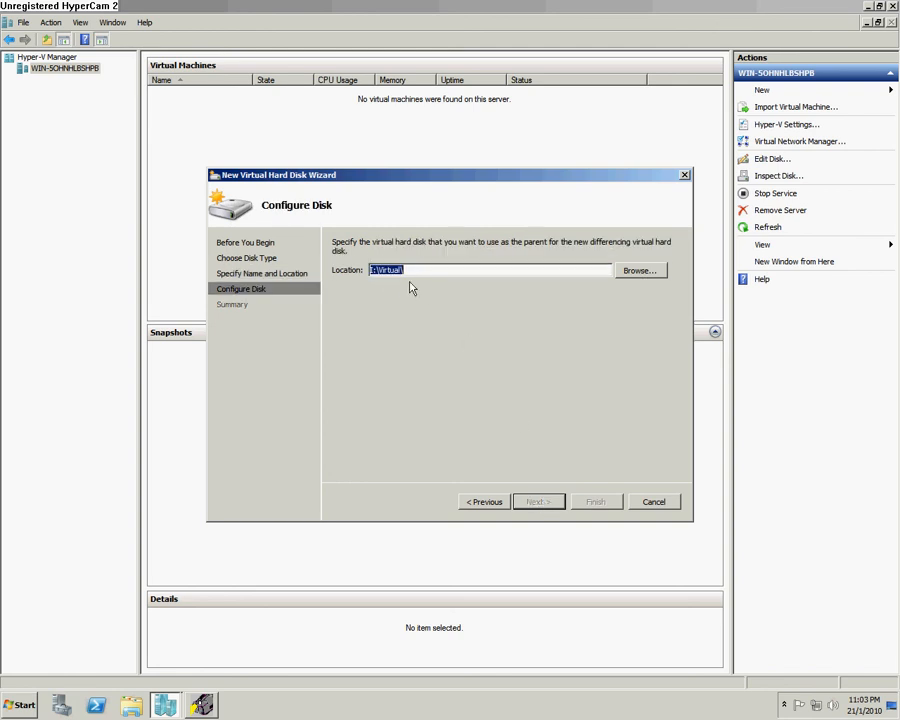
Step: Choose Win2k8R2EE-Base.vhd from I:\Base as the parent disk and create the differencing disk
left_click(635, 276)
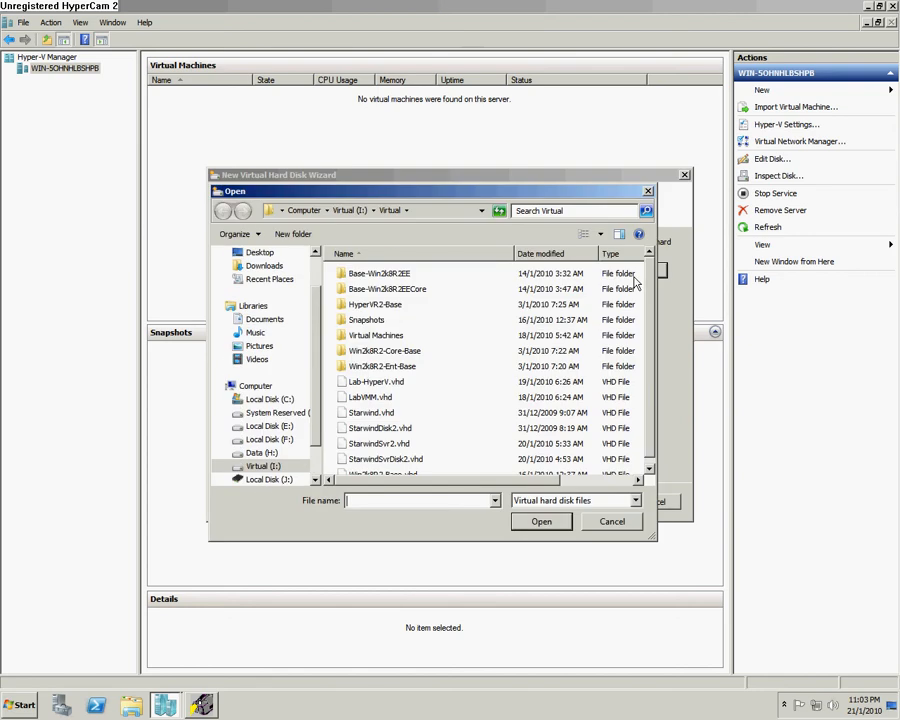
left_click(350, 210)
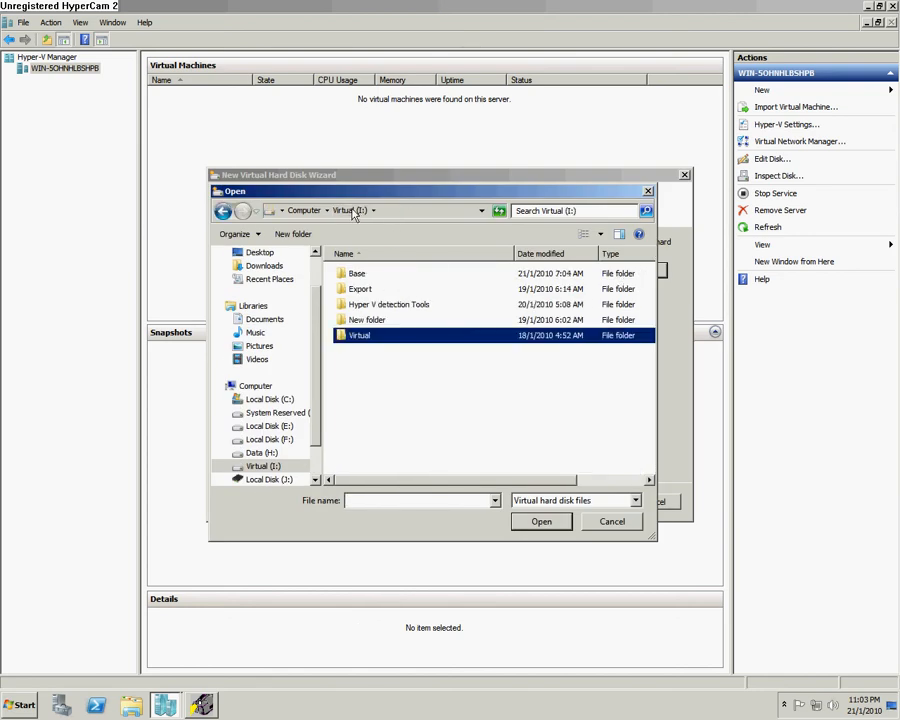
double_click(352, 273)
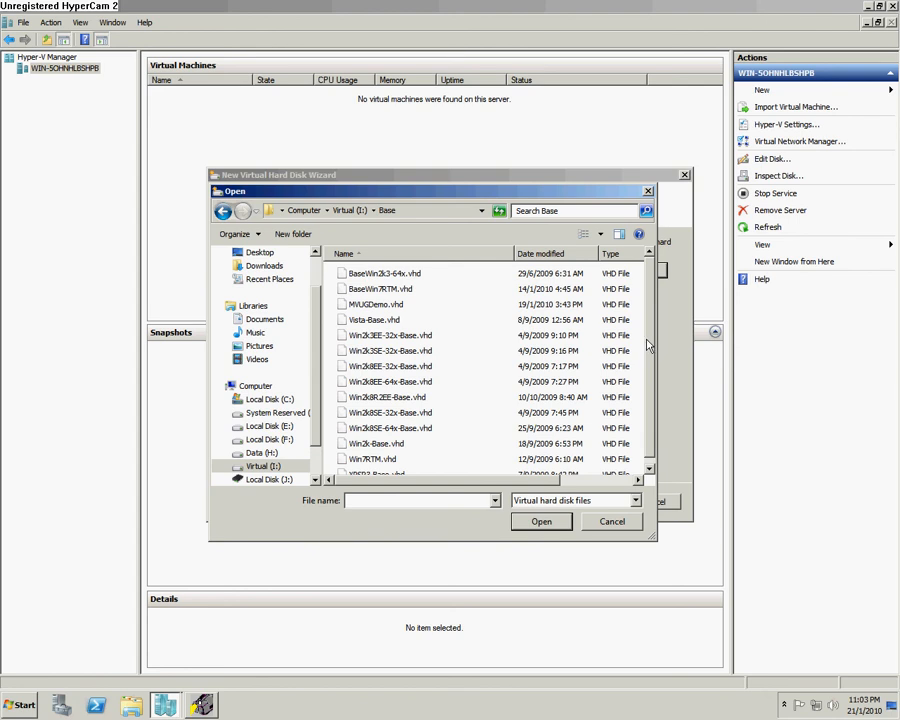
scroll(648, 382, "down", 1)
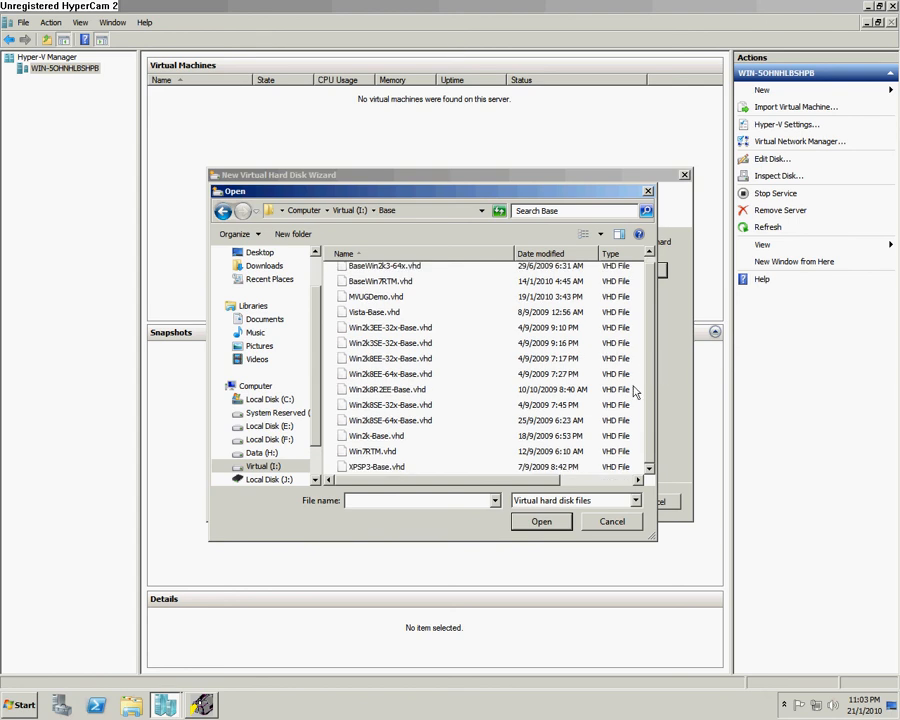
left_click(397, 391)
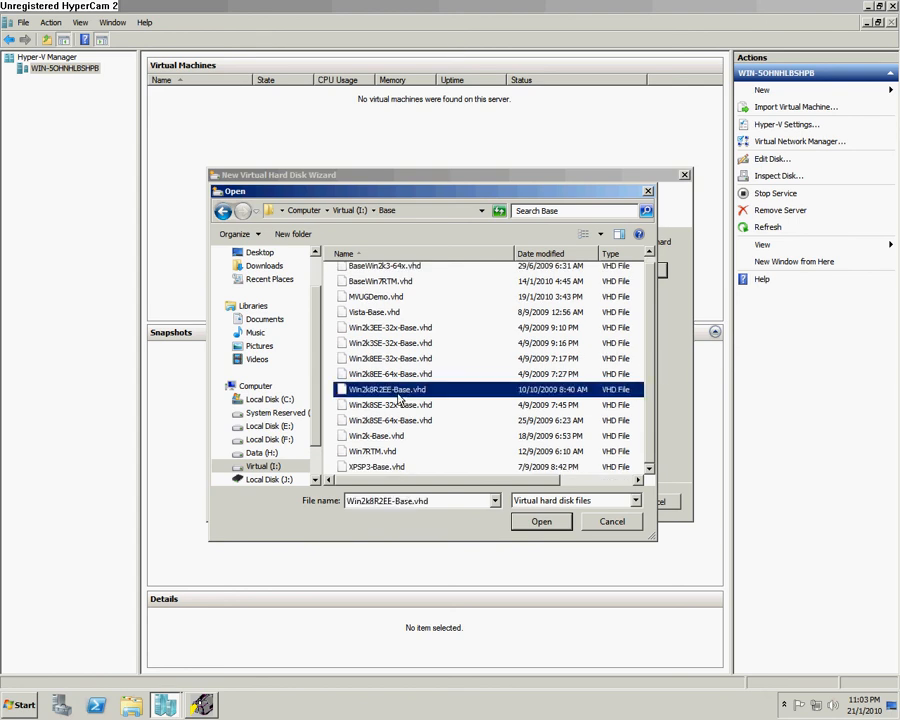
left_click(545, 520)
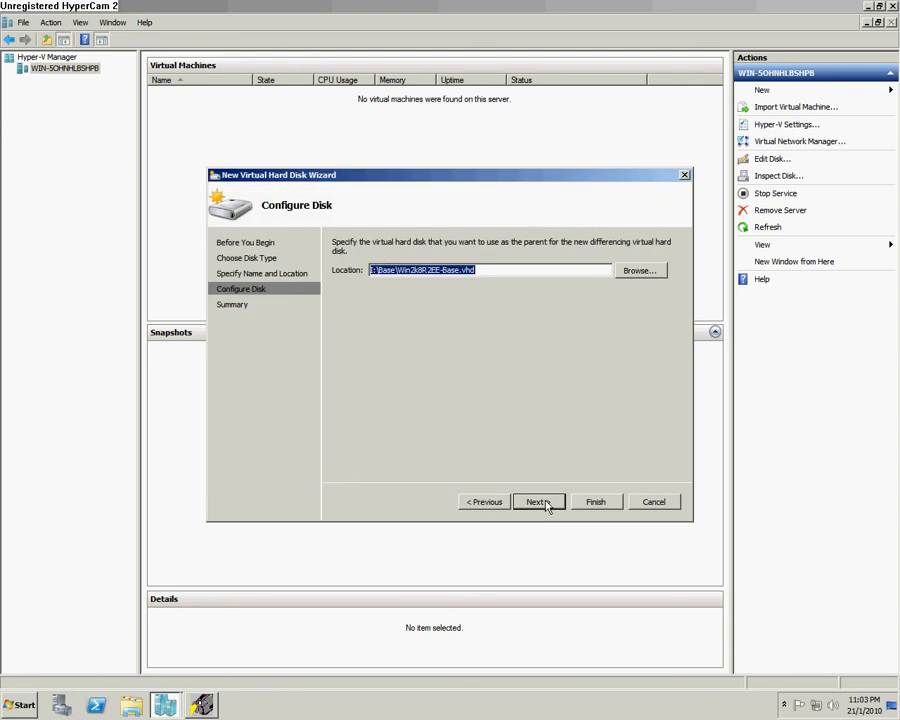
left_click(540, 502)
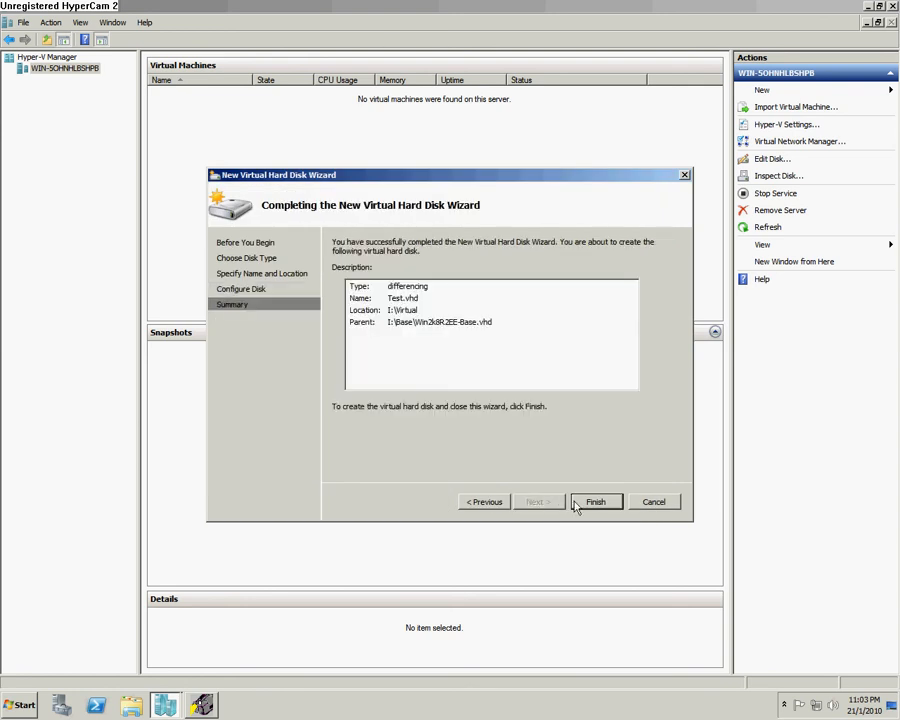
left_click(576, 502)
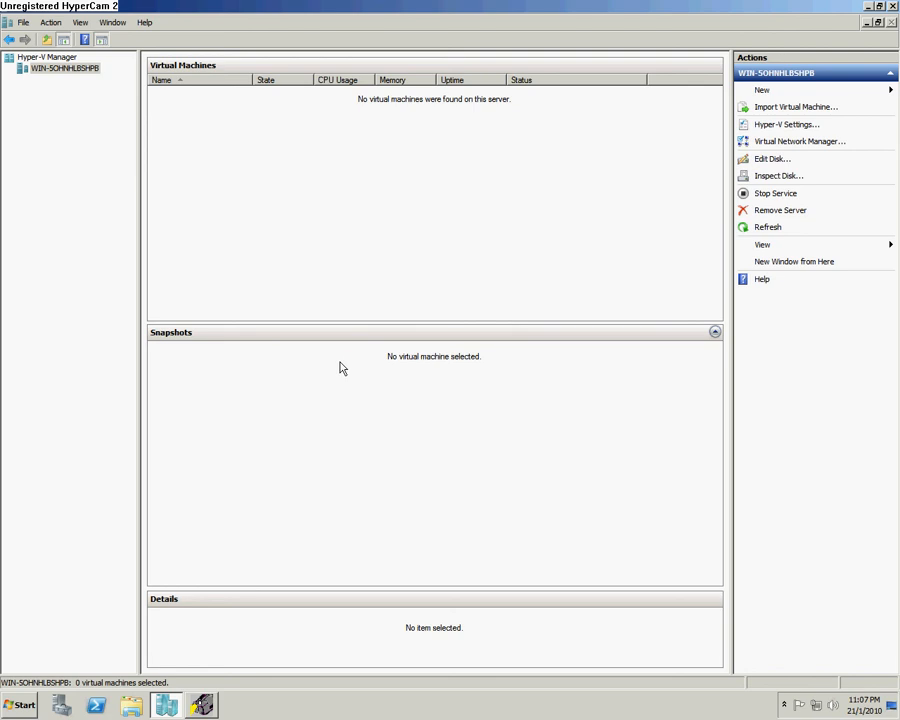
Step: Start a new virtual machine named Test, stored in the default location
left_click(762, 89)
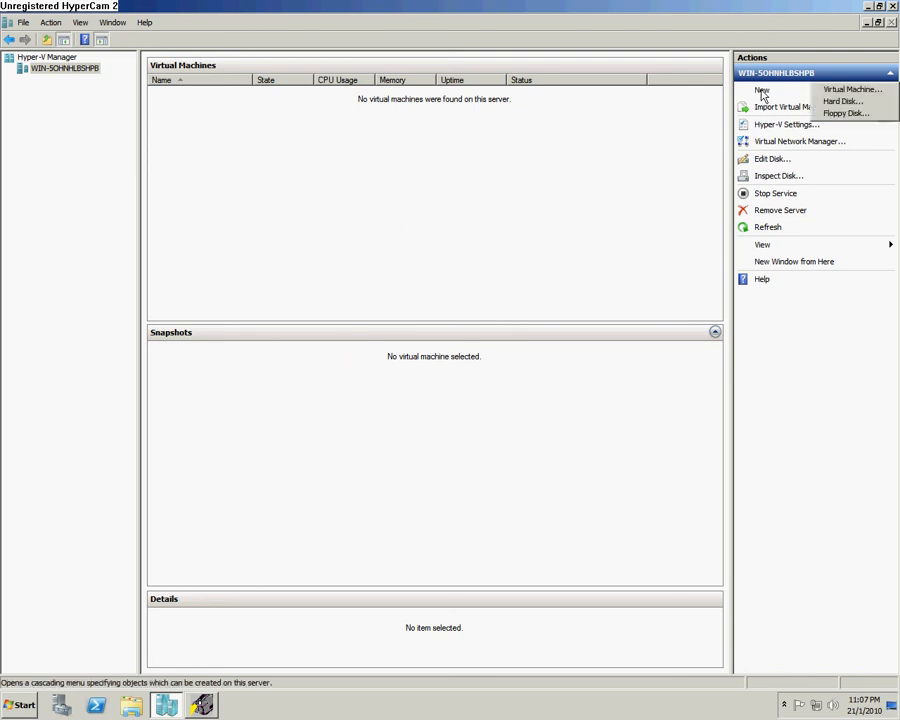
left_click(863, 90)
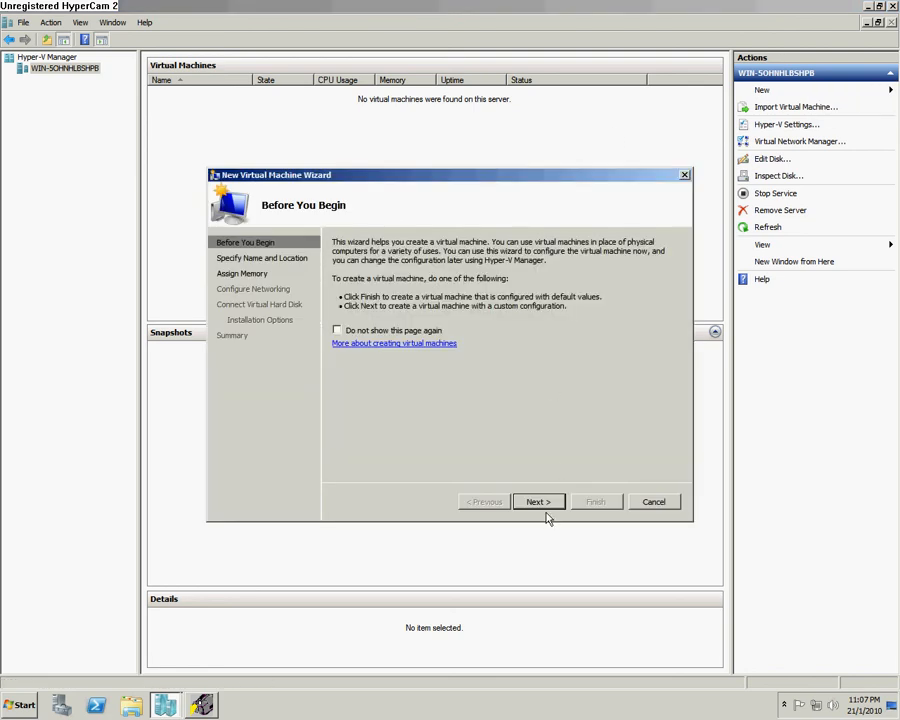
left_click(545, 506)
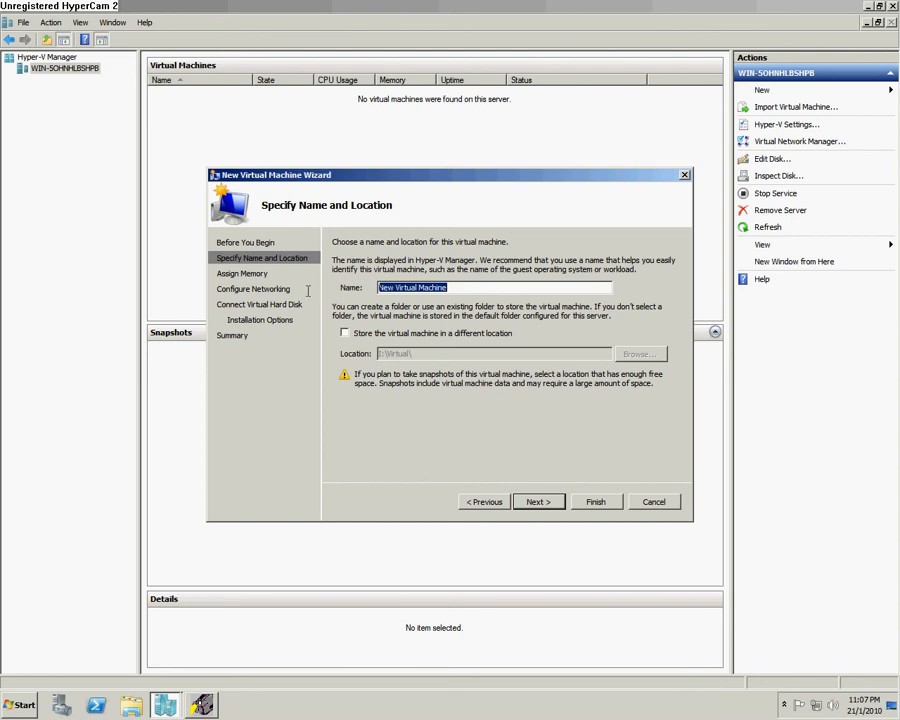
type("Test")
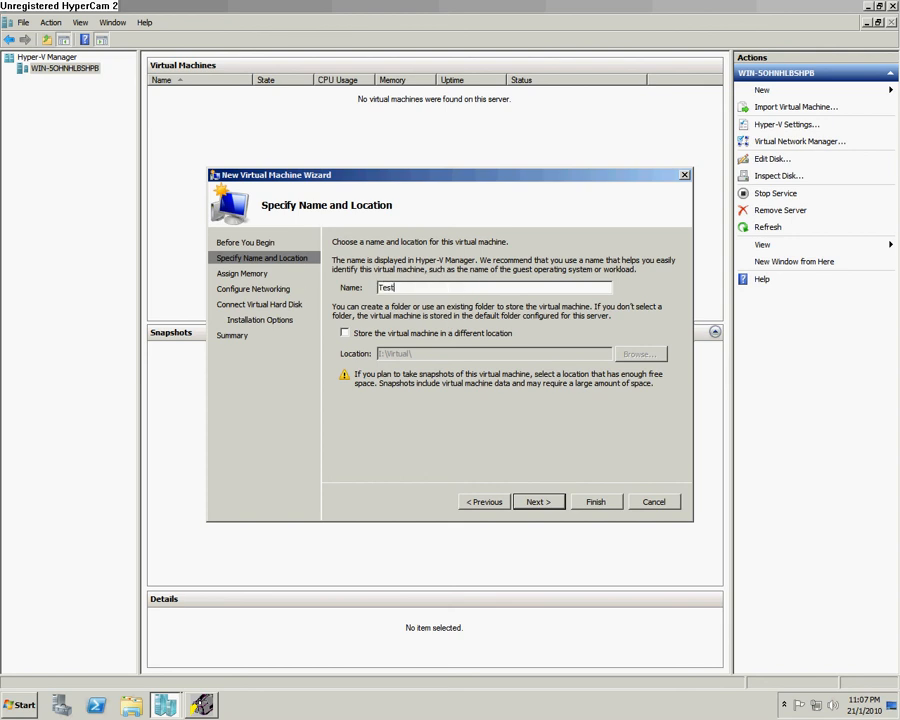
left_click(538, 502)
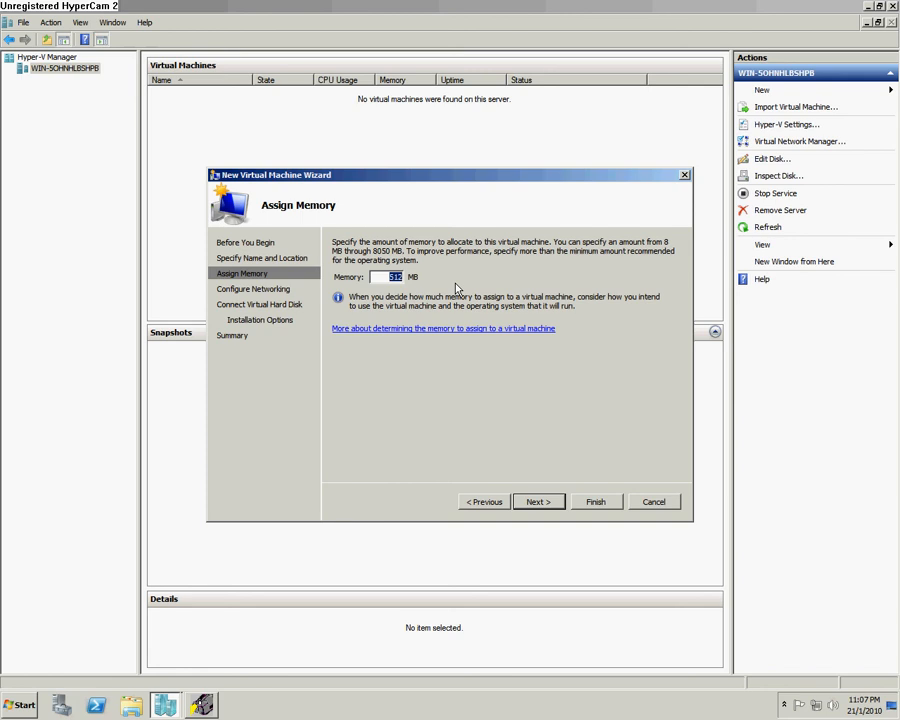
Step: Assign 1024 MB of memory to the new virtual machine and connect its network adapter to the Private network
type("1024")
left_click(544, 503)
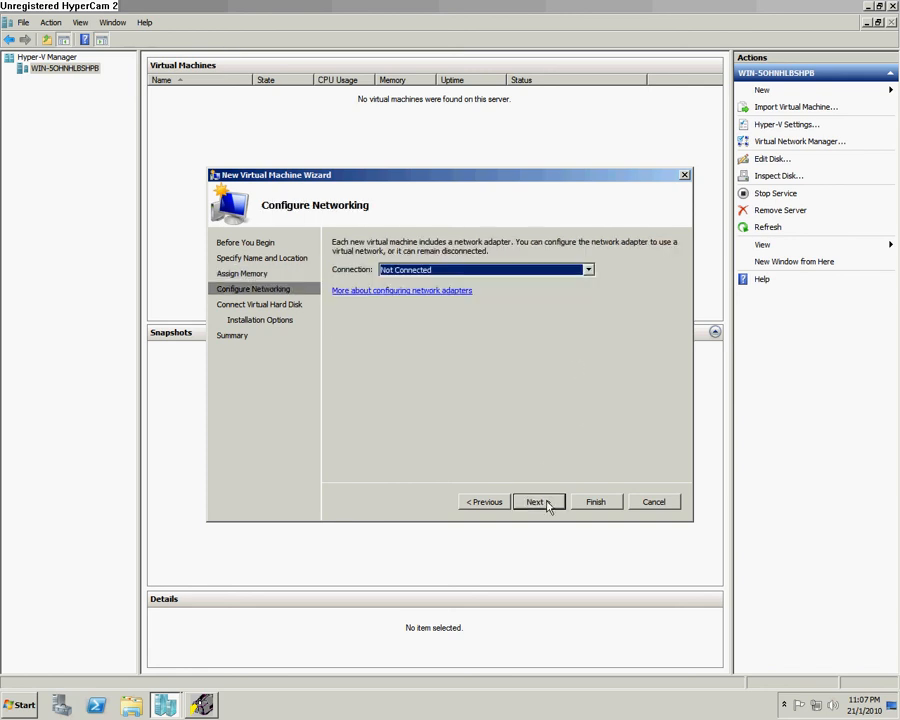
left_click(587, 271)
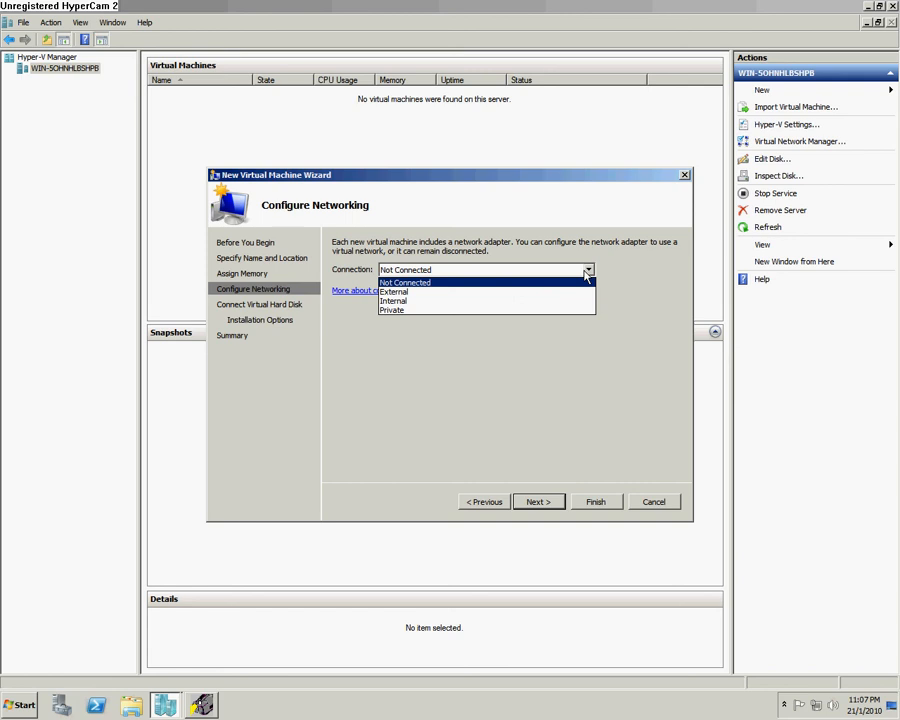
left_click(550, 311)
left_click(540, 501)
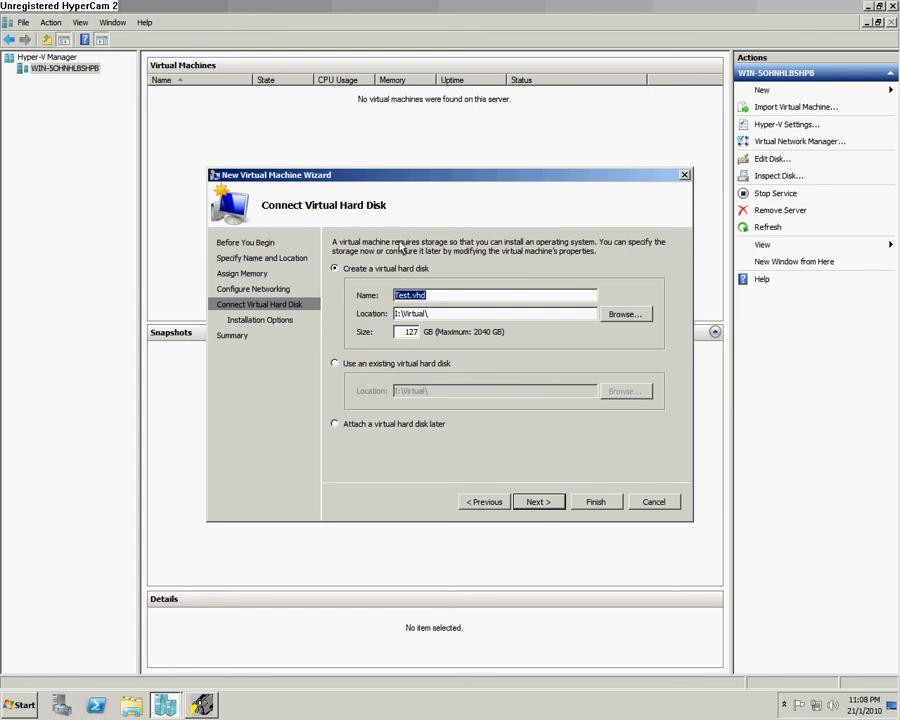
Step: Attach the existing virtual hard disk I:\Virtual\Test.vhd and finish creating the virtual machine
left_click(347, 368)
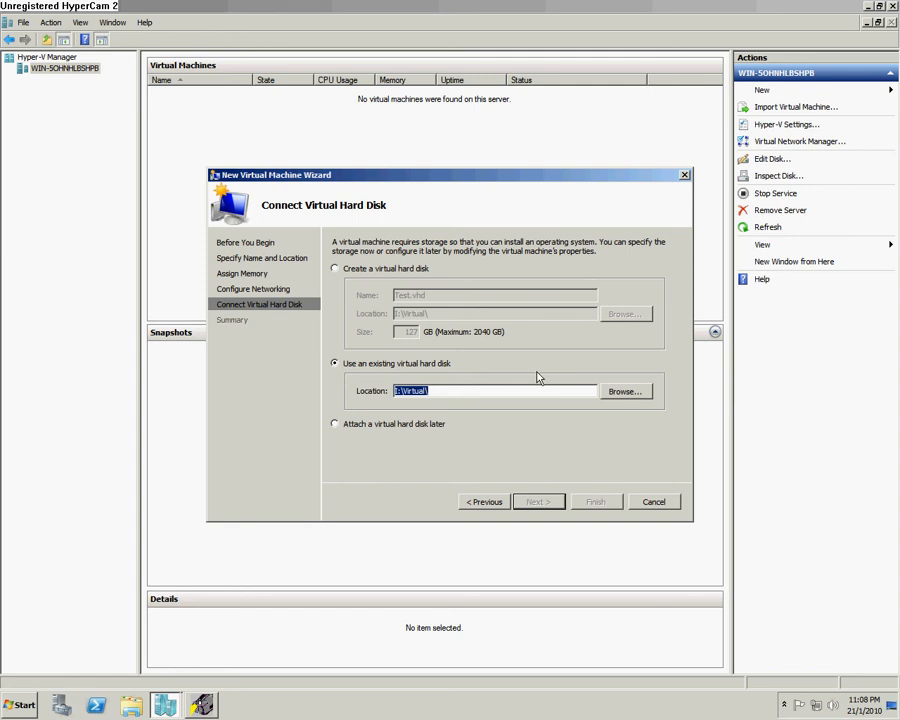
left_click(634, 393)
scroll(480, 420, "down", 1)
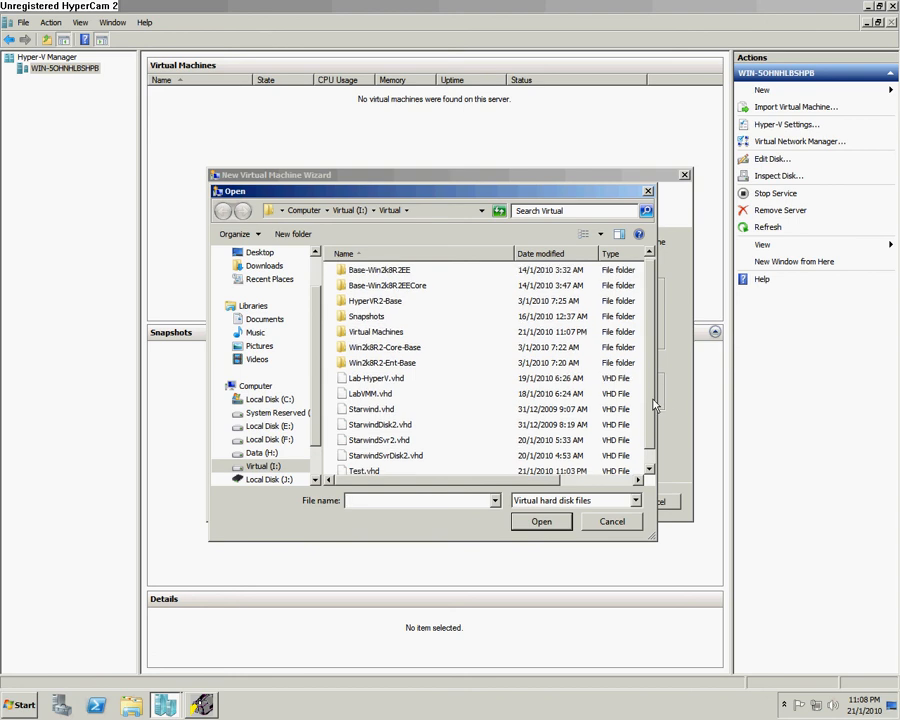
left_click(380, 451)
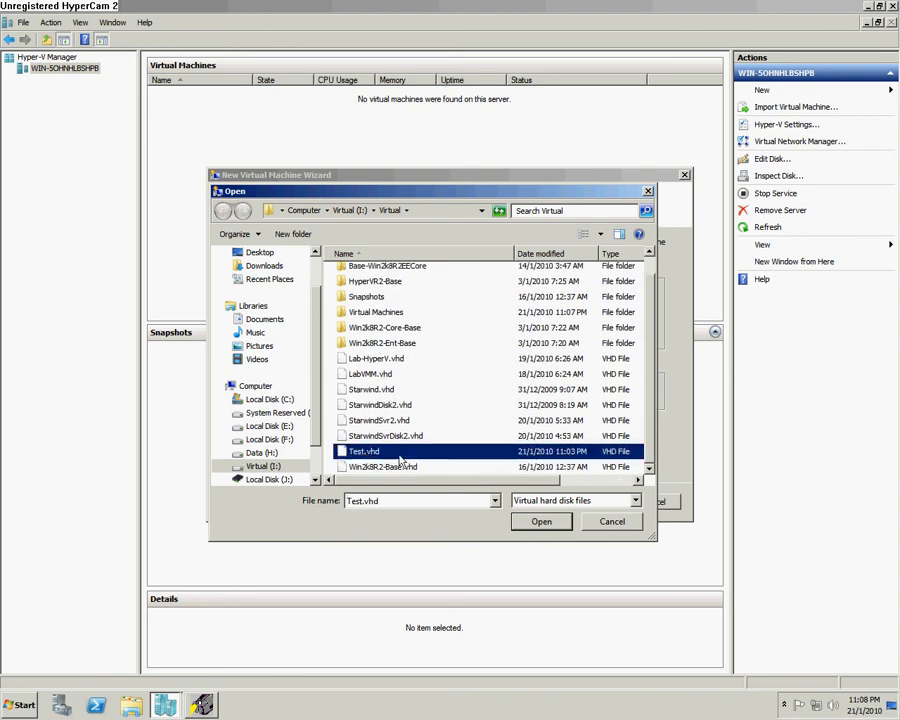
left_click(545, 522)
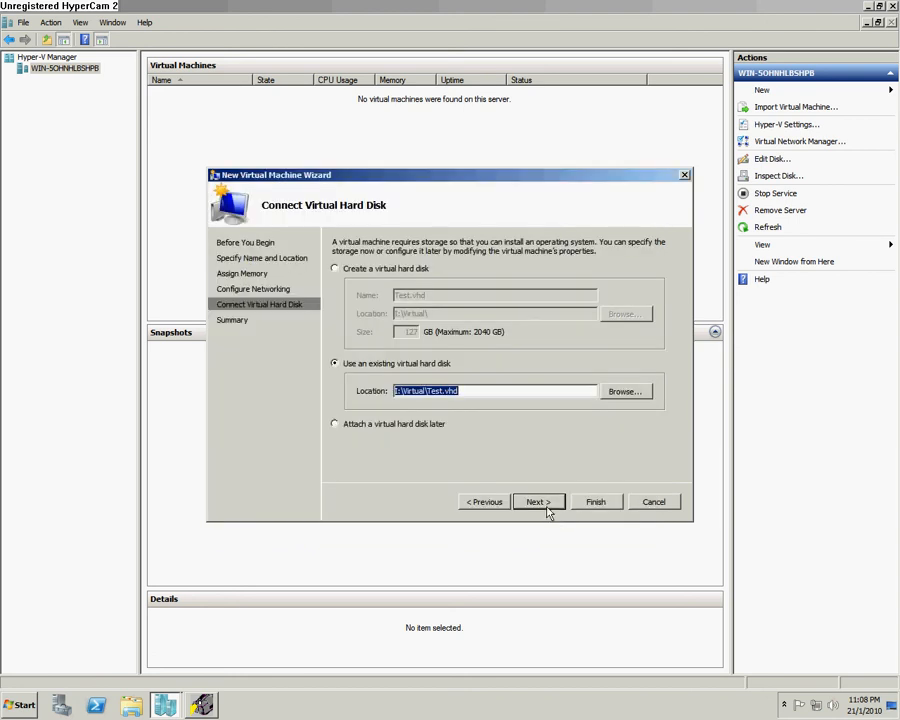
left_click(540, 503)
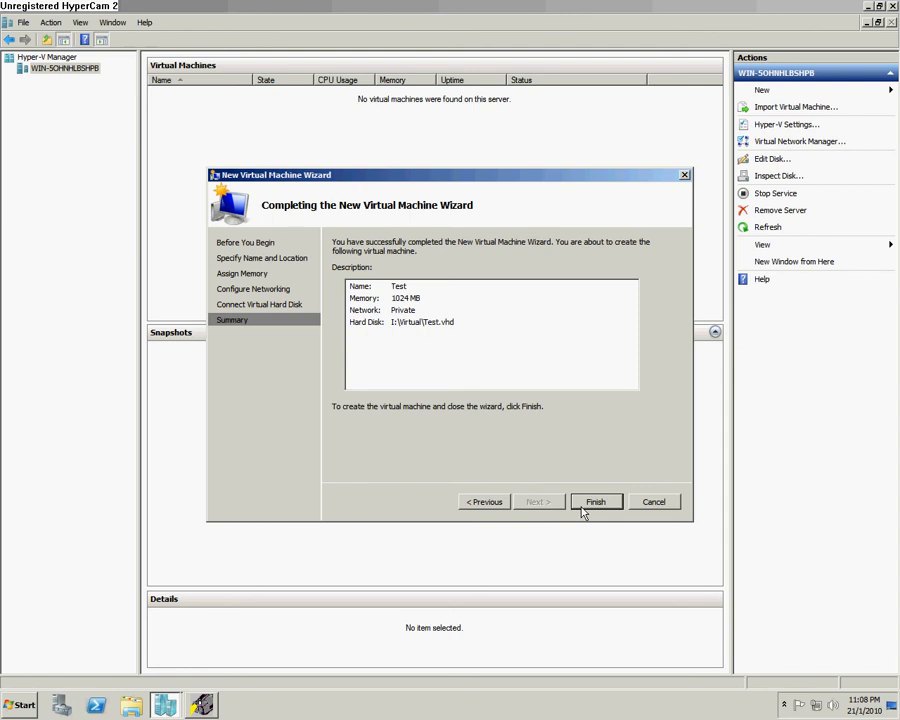
left_click(583, 507)
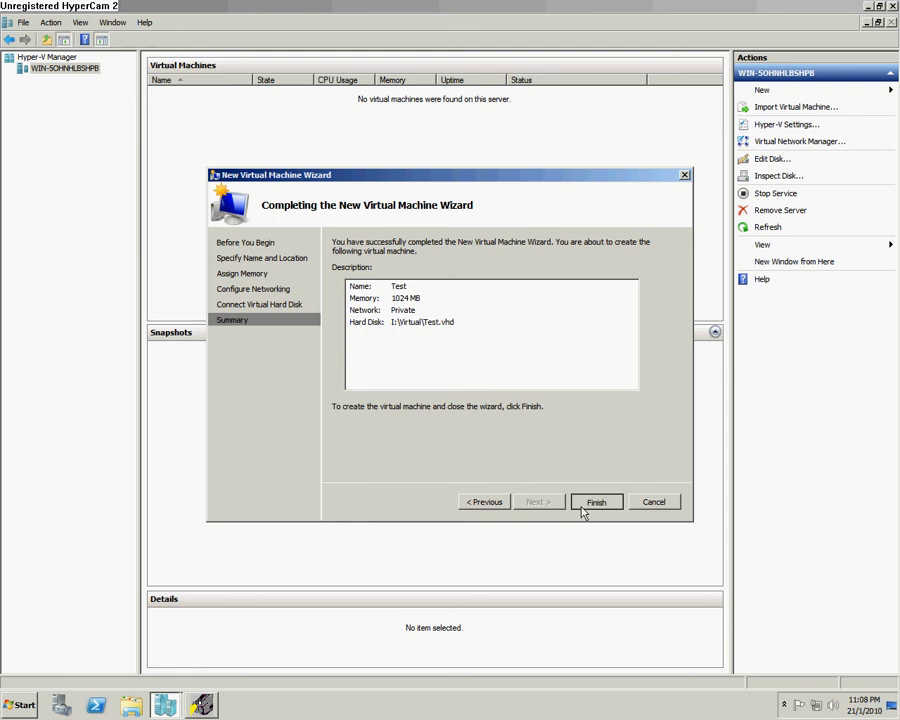